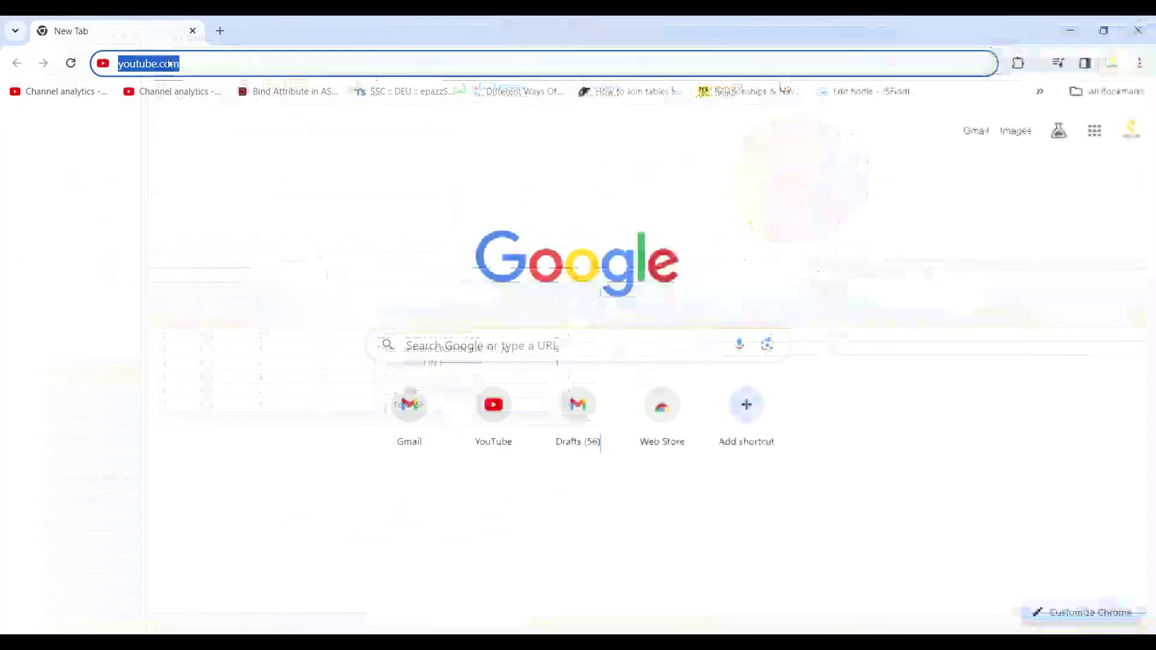
- Correct the typed address and load youtube.com
key(BackSpace)
text(m)
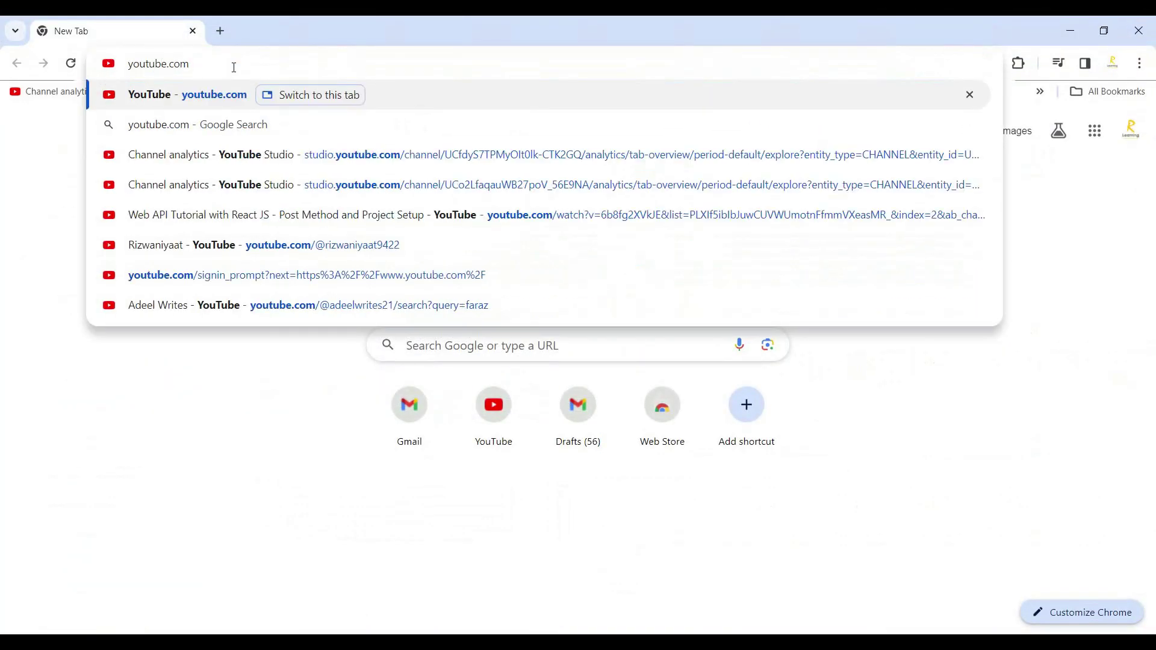
key(Return)
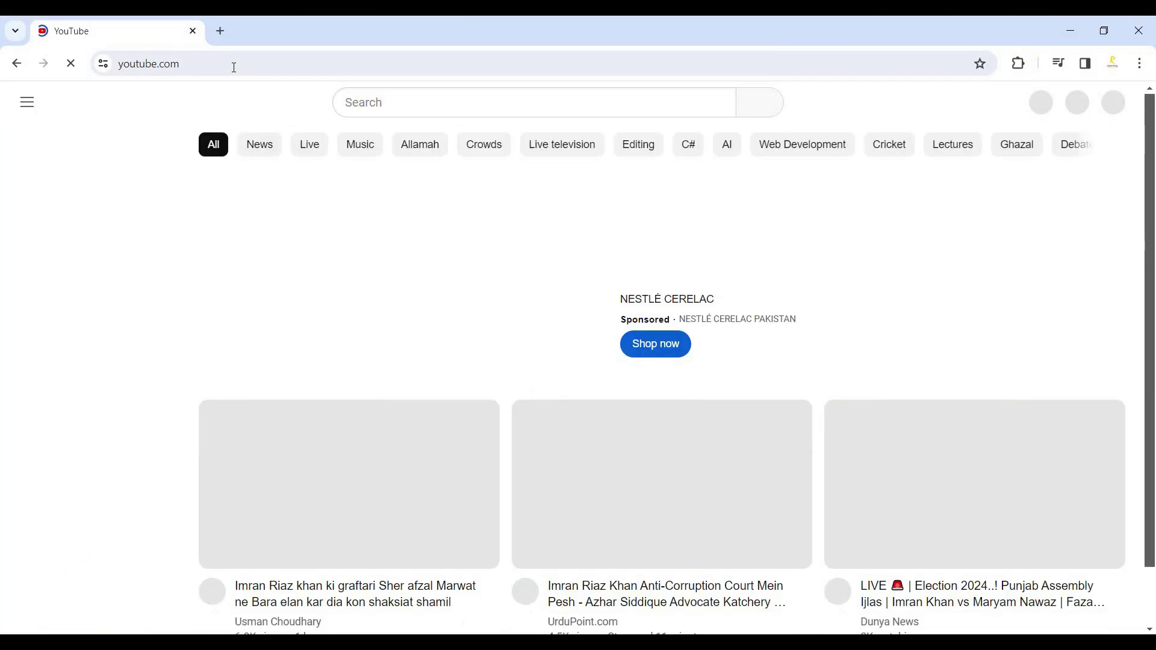
- Search YouTube for 'recital learning' using the suggestion
click(420, 108)
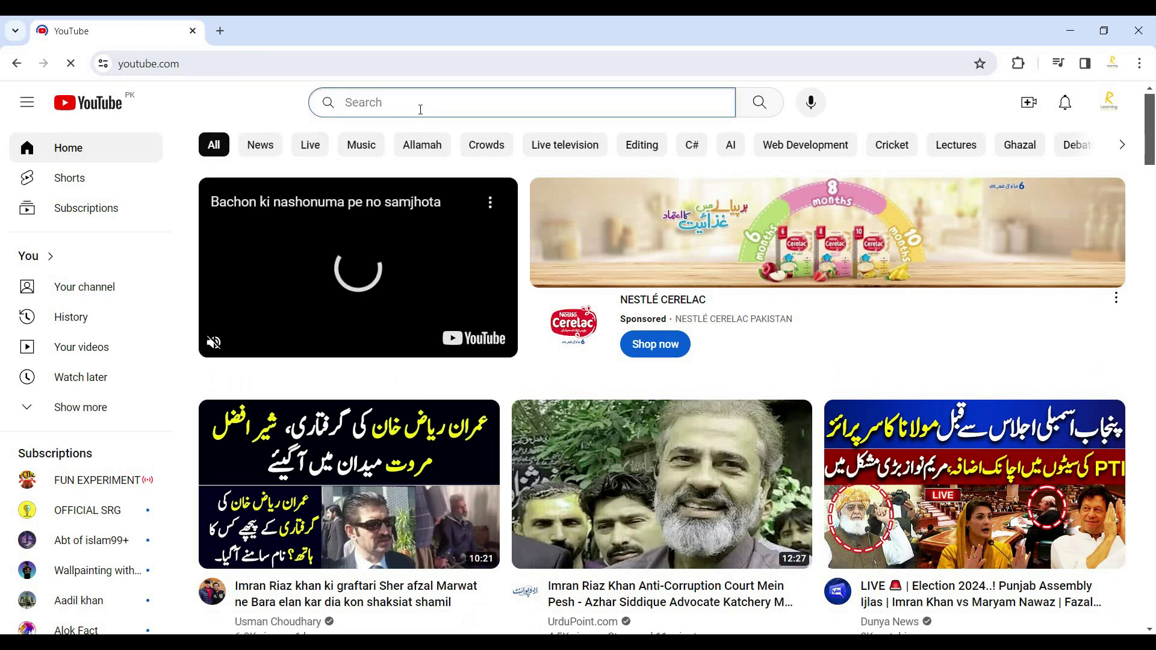
text(Recital)
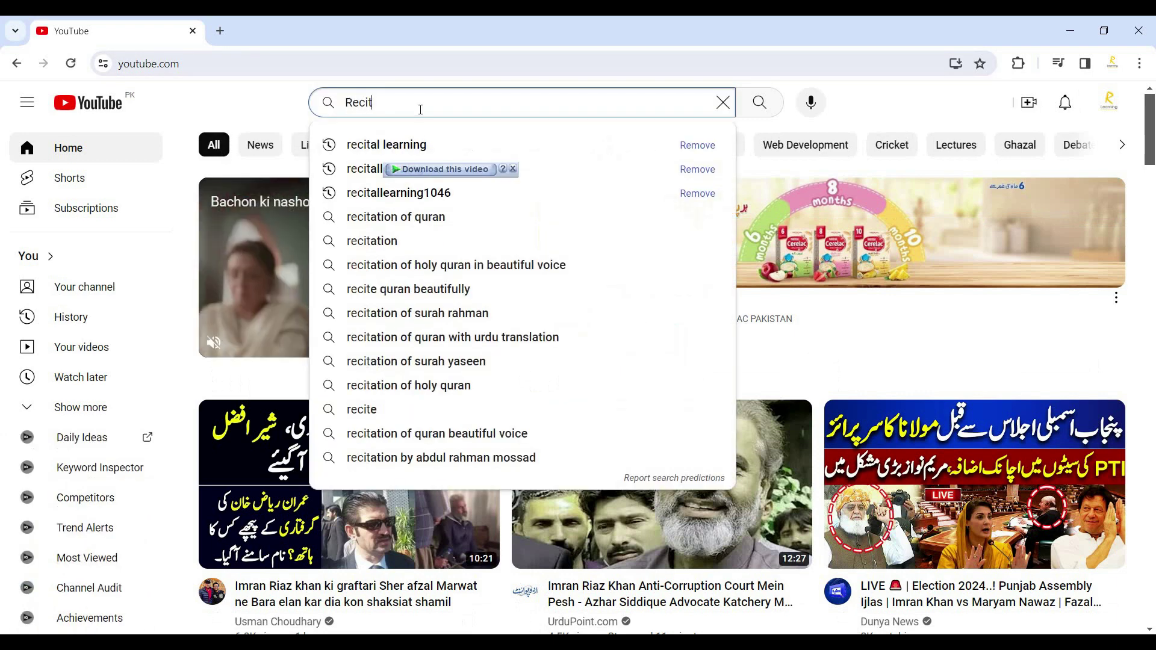
click(330, 145)
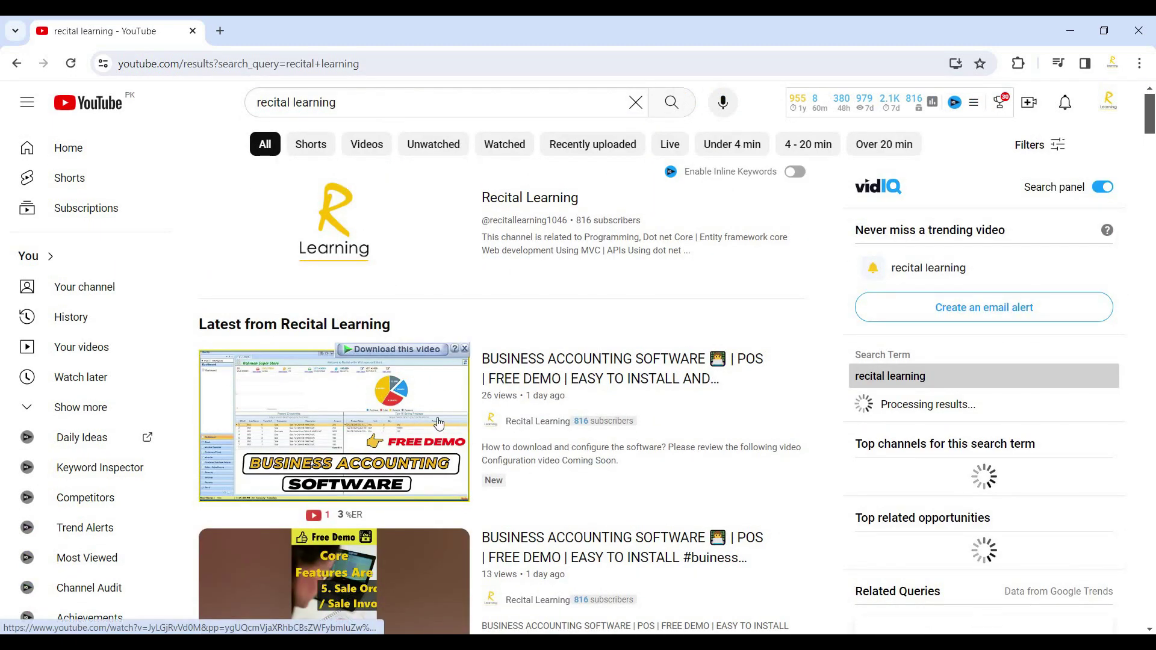
mouse_move(438, 423)
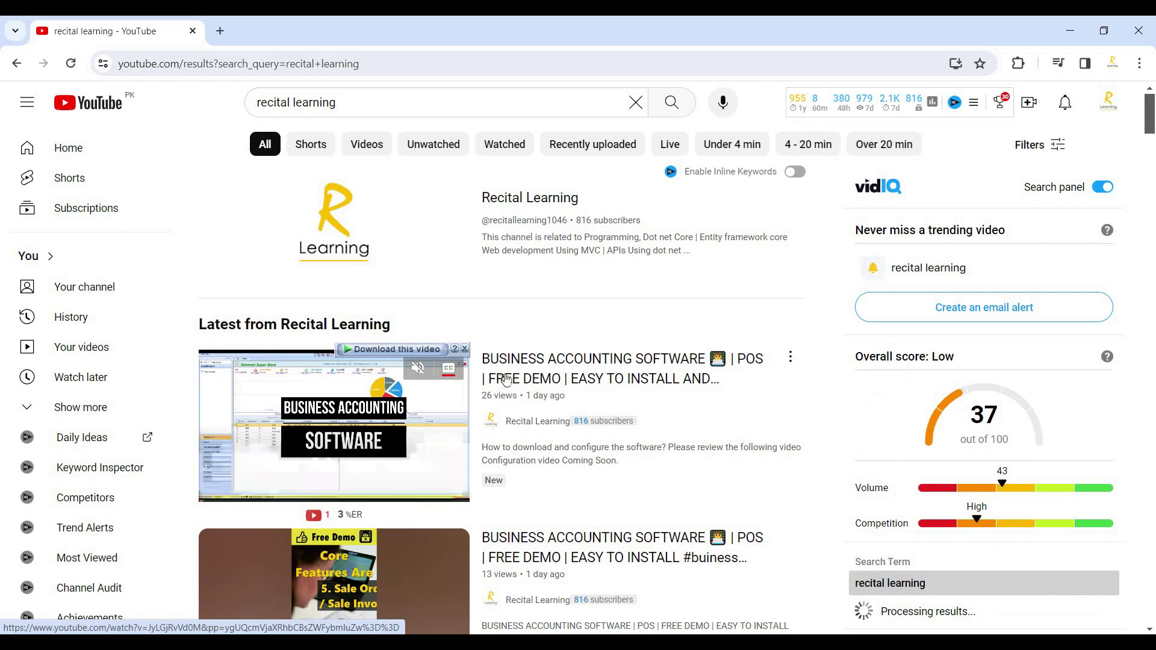
- Open the Business Accounting Software video and expand its description
click(535, 380)
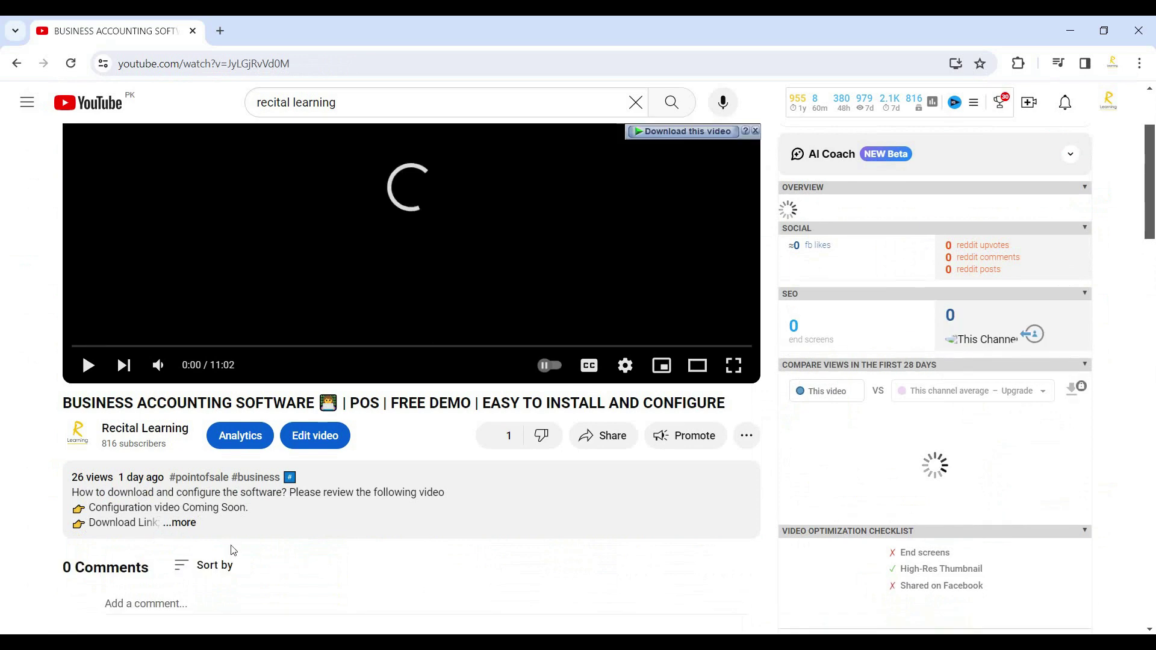
click(229, 530)
scroll(603, 386, down, 3)
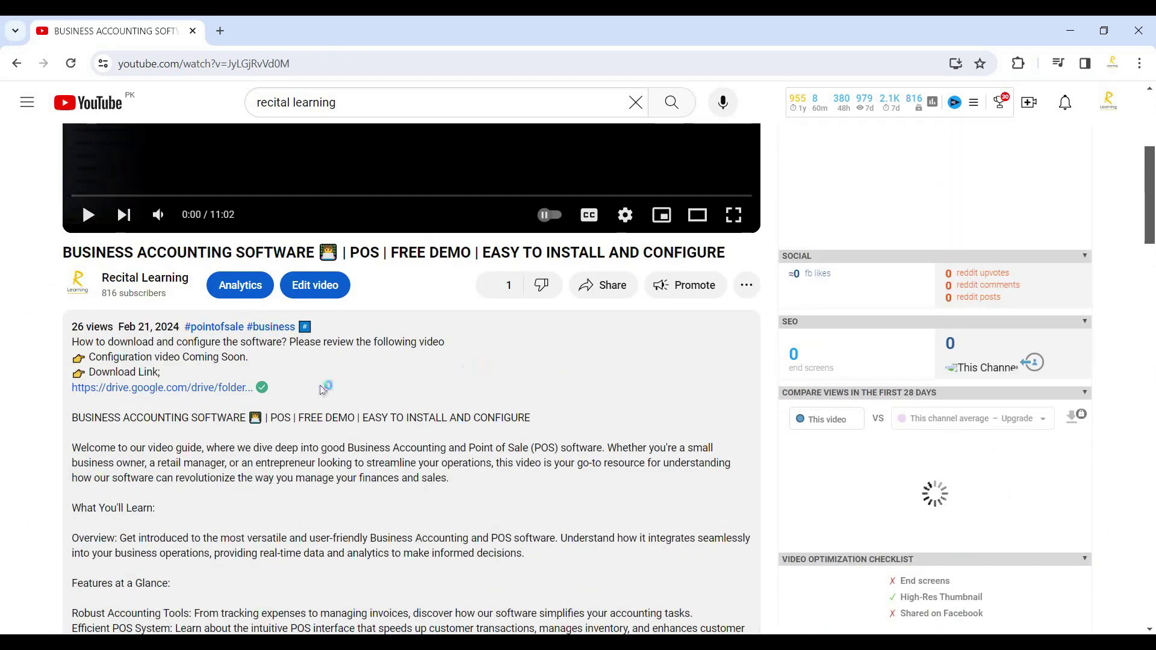
- Open the drive.google.com download link in a new tab and switch to it
right_click(229, 388)
click(268, 128)
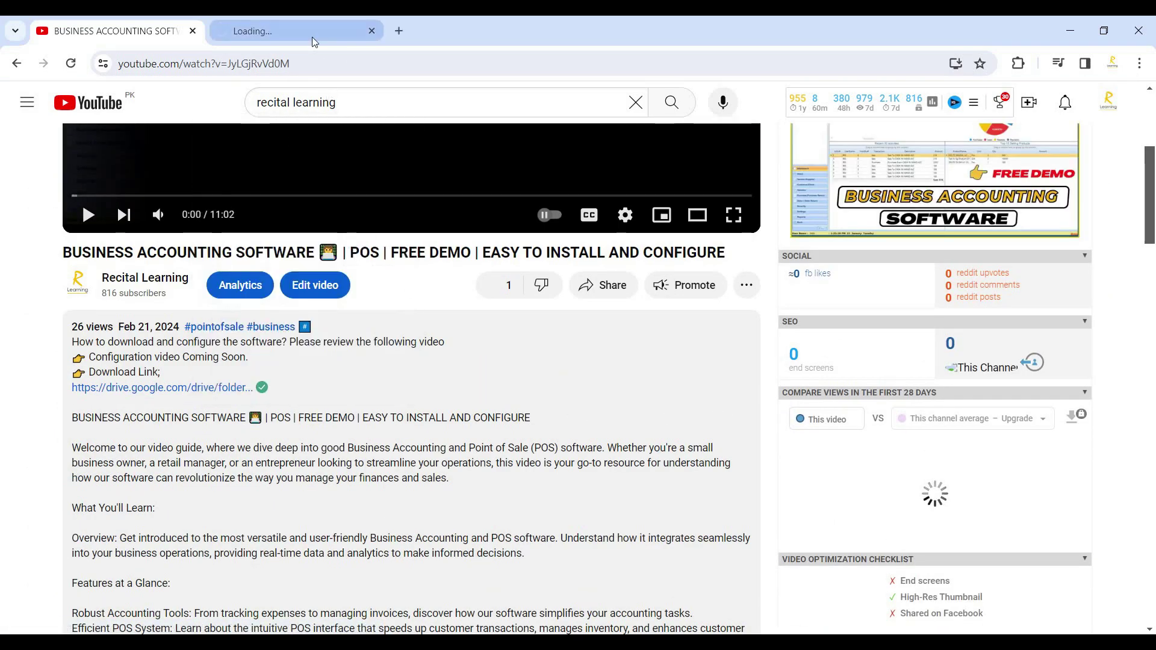
middle_click(314, 37)
right_click(193, 388)
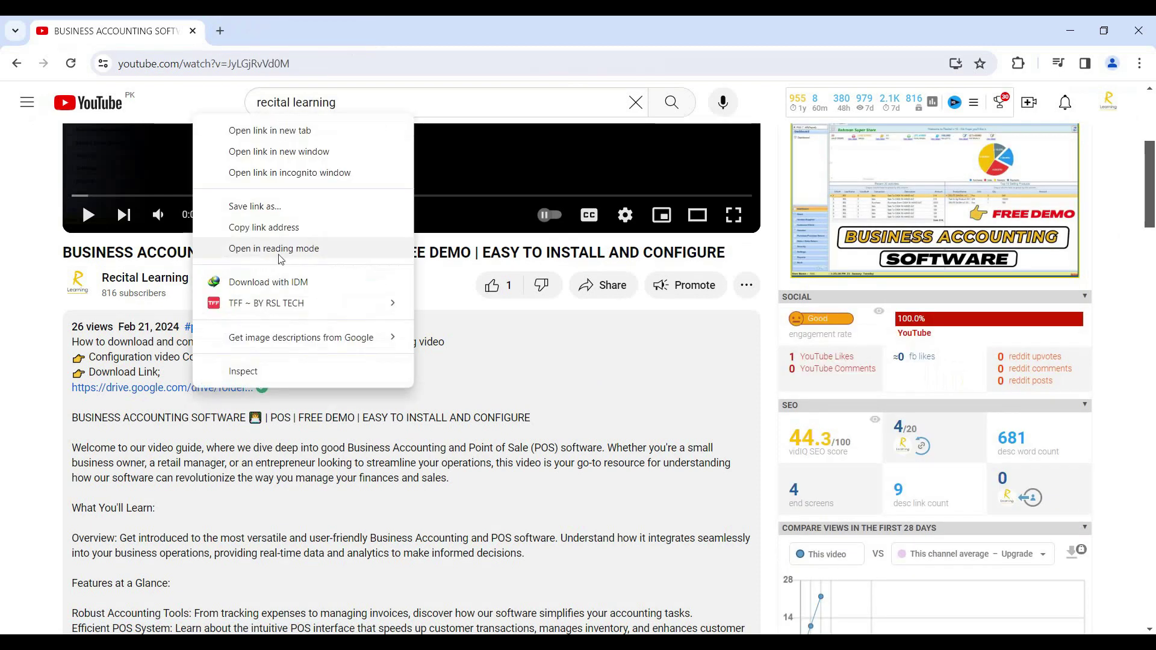
click(318, 137)
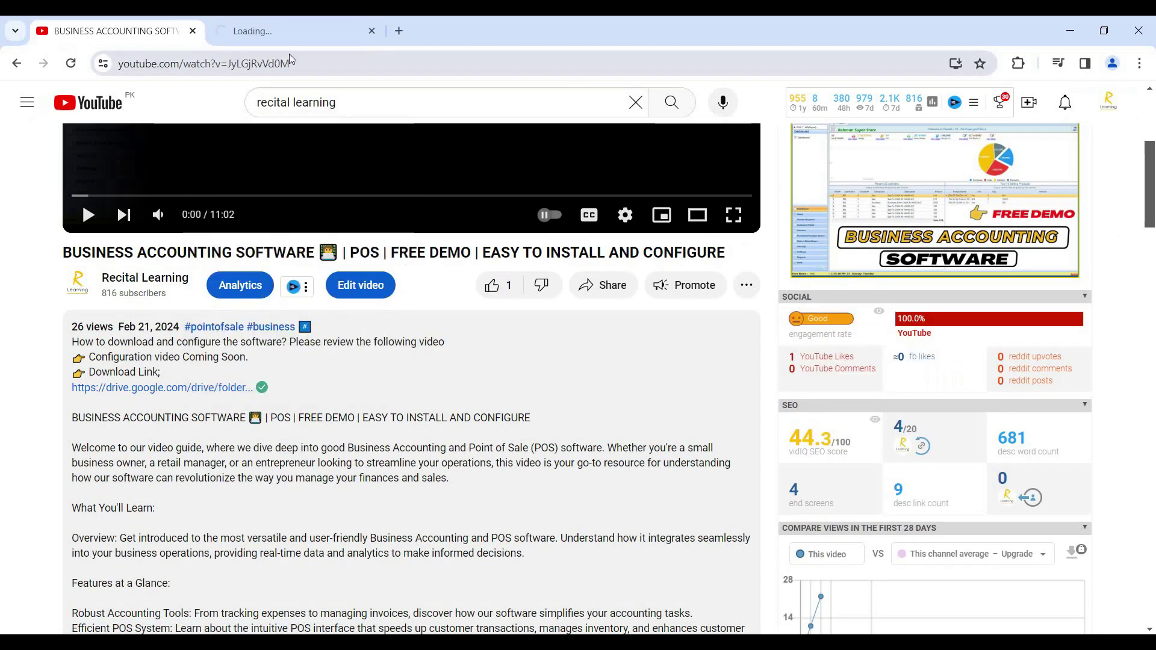
click(289, 31)
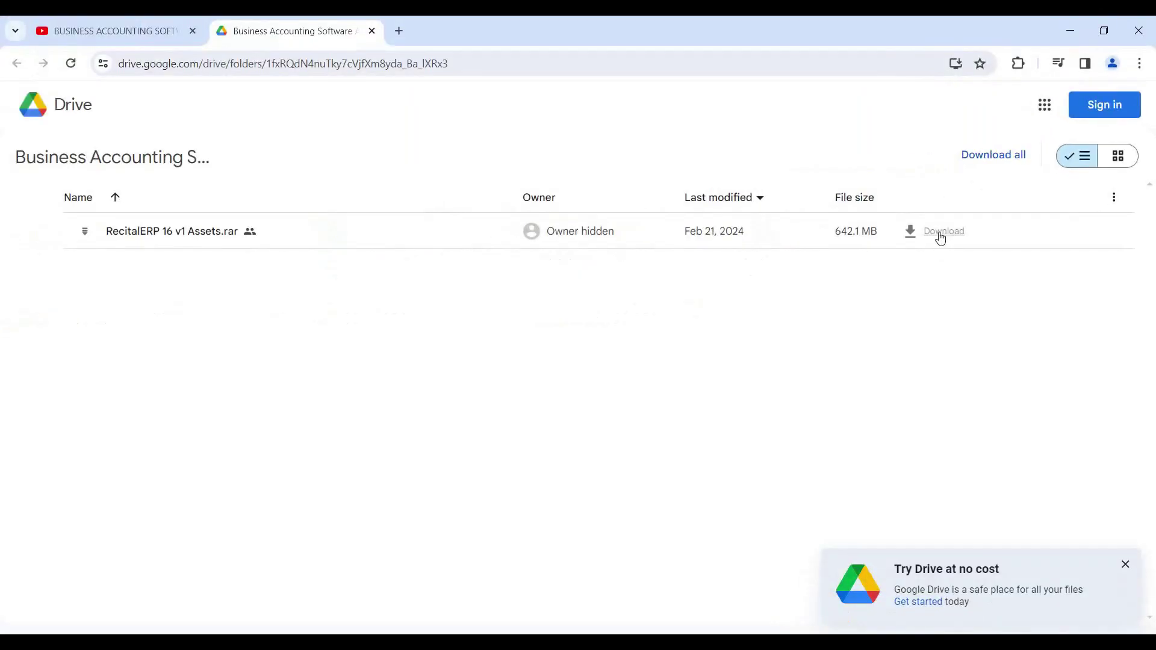
- Download the 642.1 MB RecitalERP 16 v1 Assets.rar, bypassing the virus-scan warning
click(725, 331)
click(1094, 649)
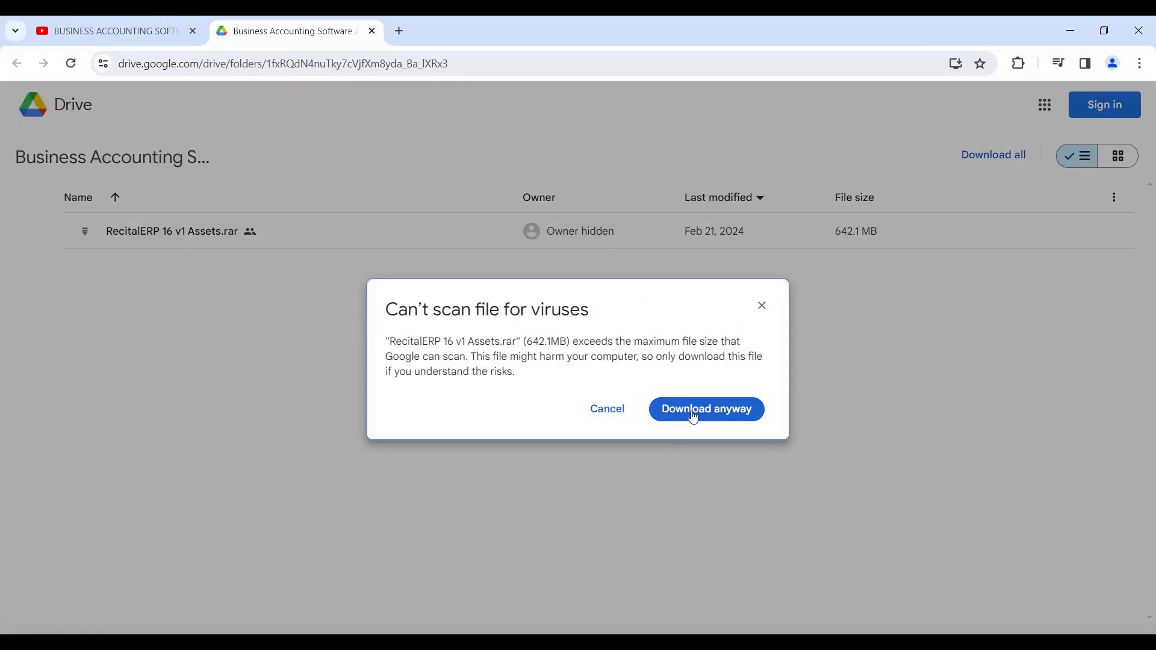
click(692, 415)
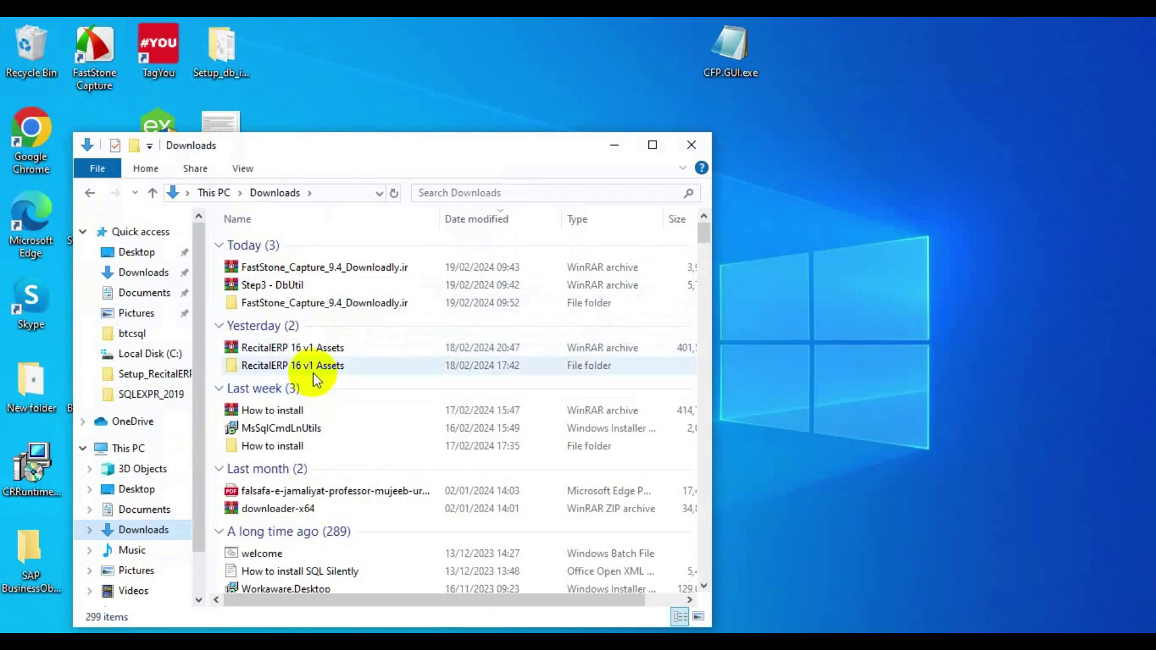
- Navigate into RecitalERP 16 v1 Assets > RecitalERP 16 v1 Assets > Step1 - SQL Express
double_click(310, 373)
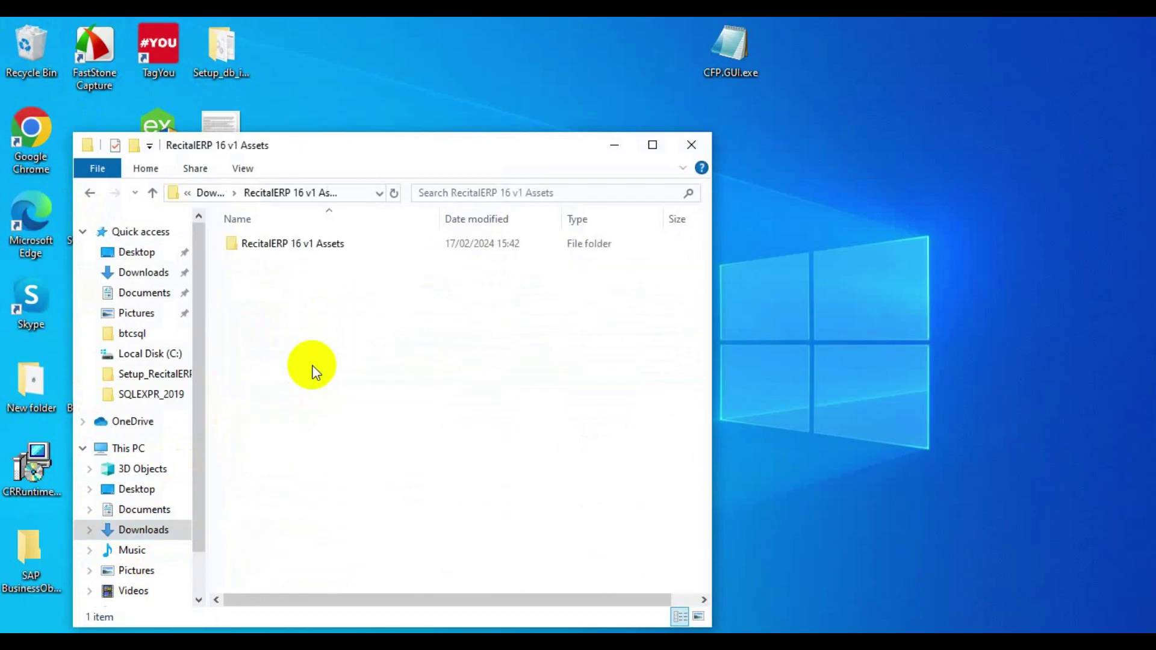
double_click(265, 243)
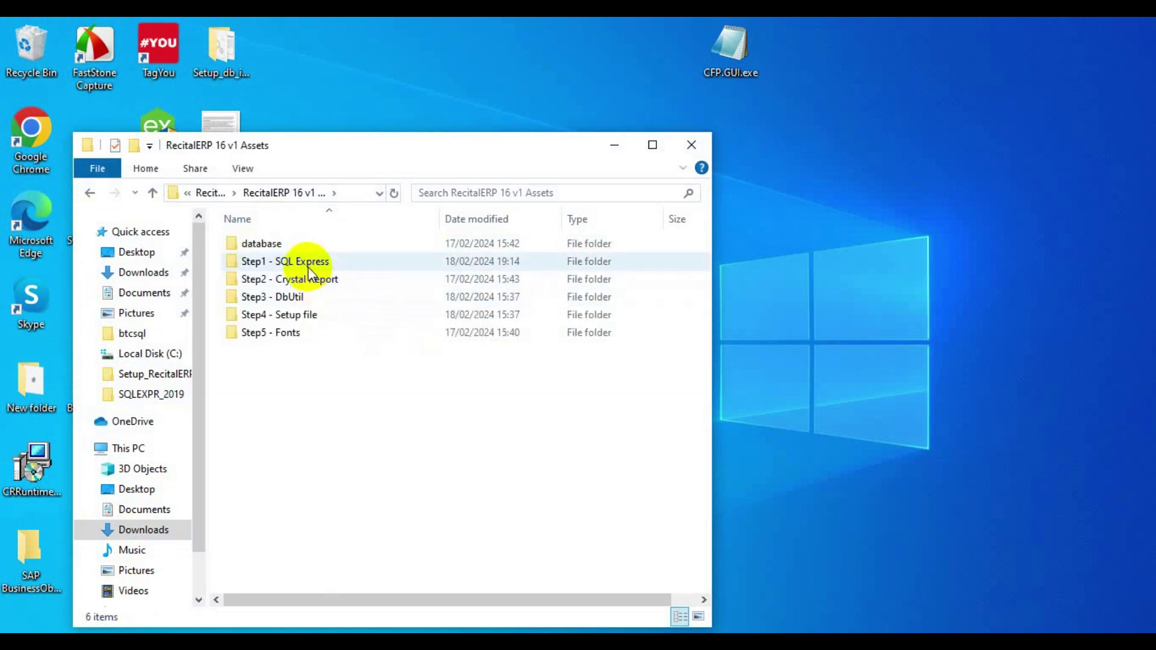
double_click(308, 265)
- Run SQLEXPR_x64_ENU as administrator, extract it, and start a new stand-alone installation
right_click(284, 241)
click(383, 145)
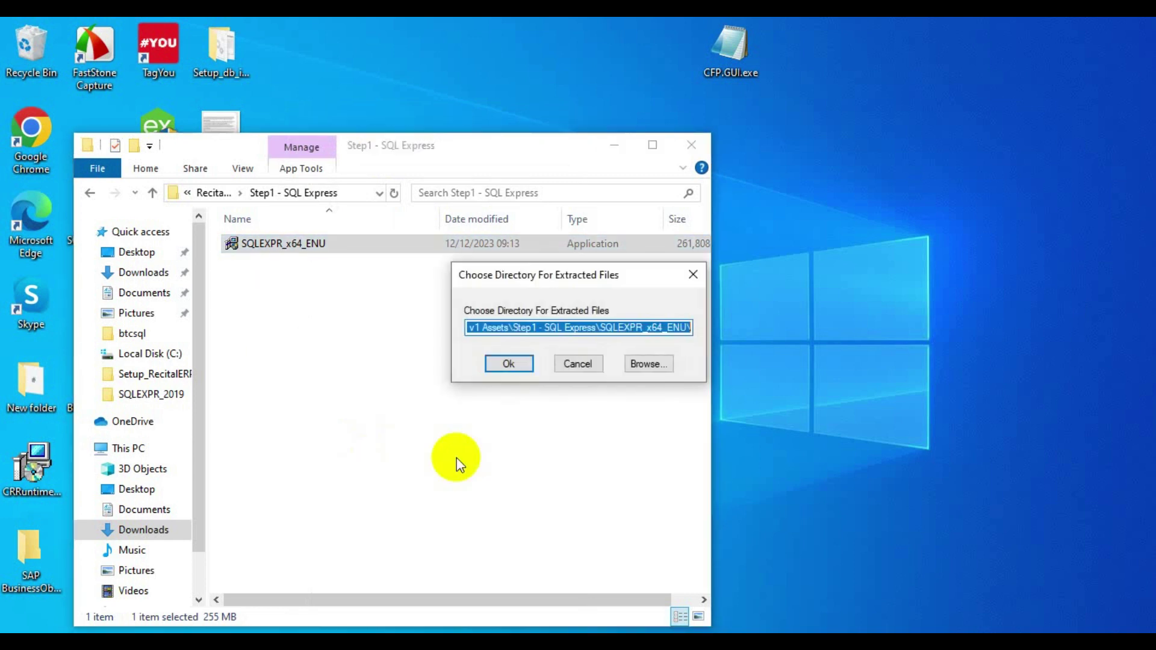
click(507, 363)
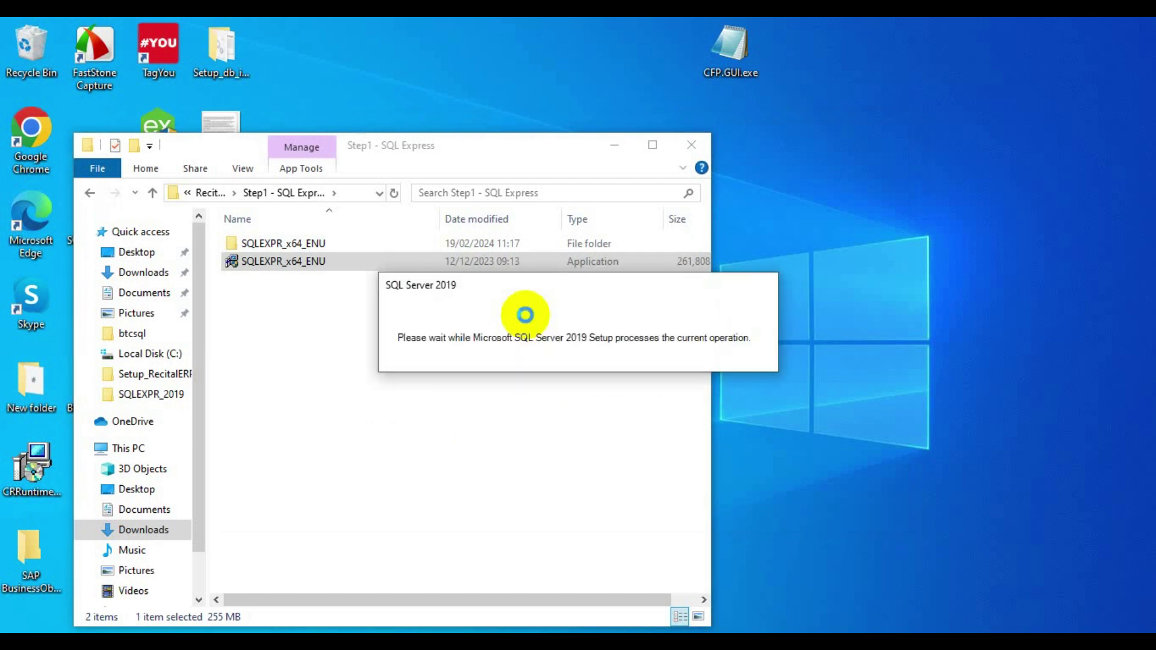
click(464, 160)
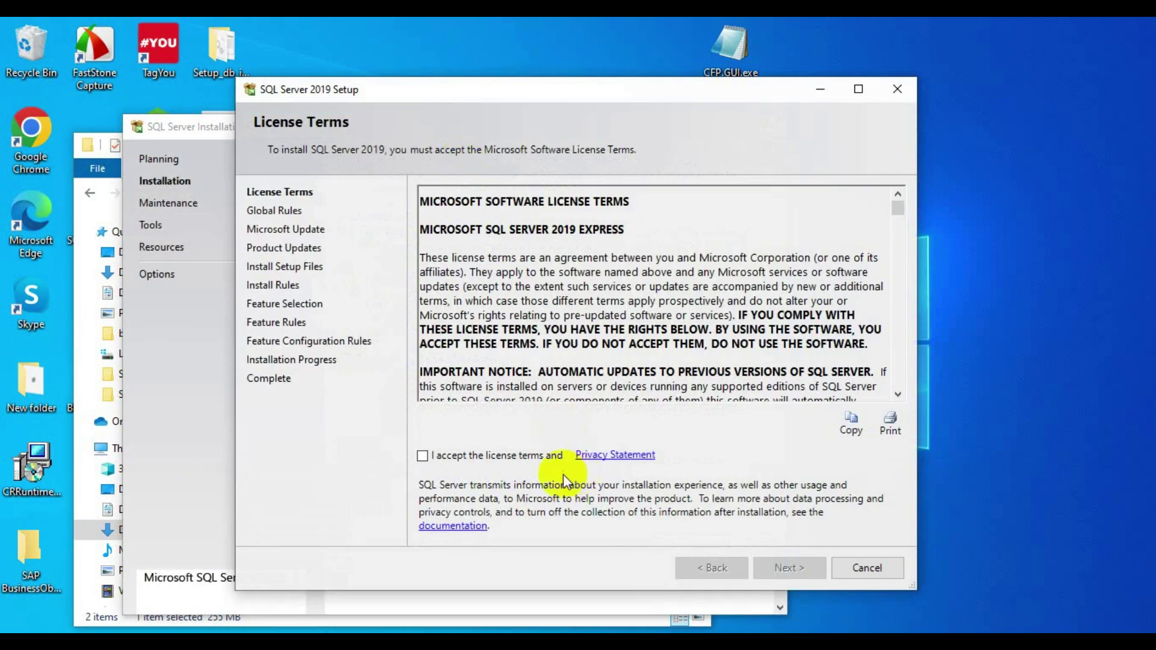
- Accept the licence and continue with default features and the SQLExpress named instance
click(512, 455)
click(781, 571)
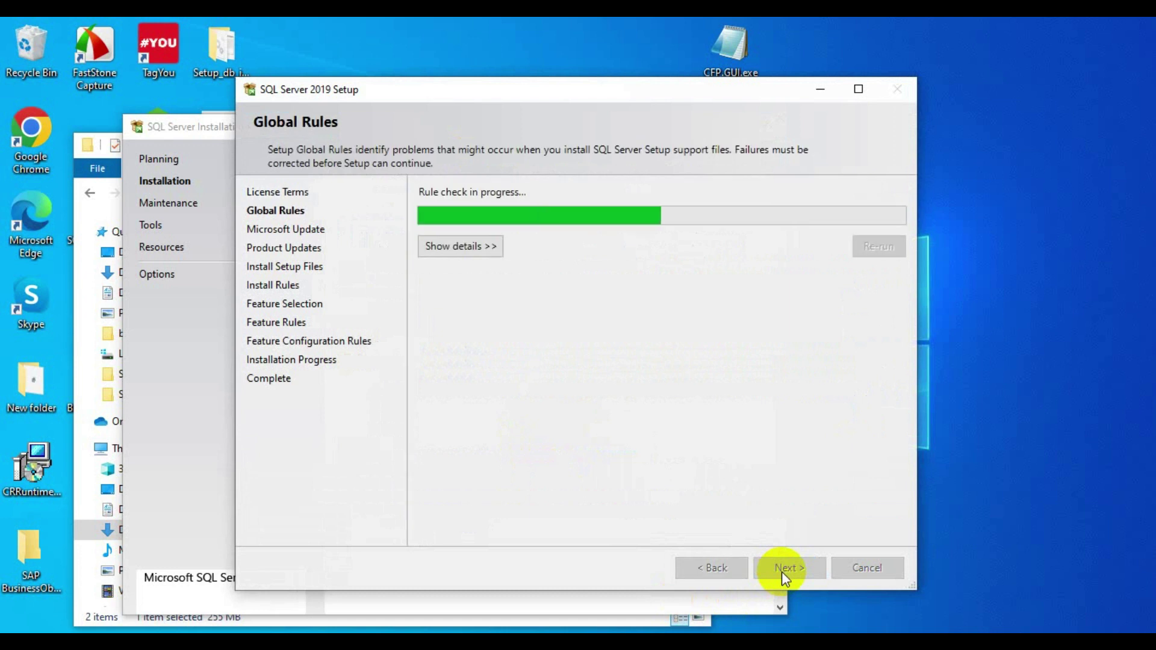
click(782, 571)
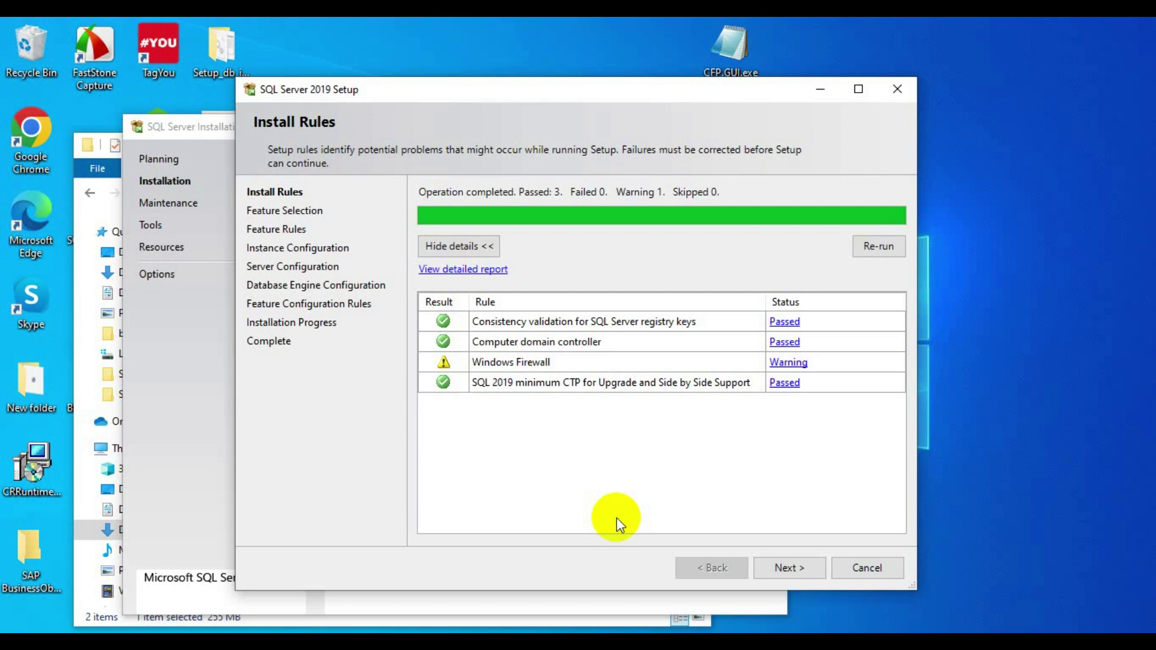
click(808, 567)
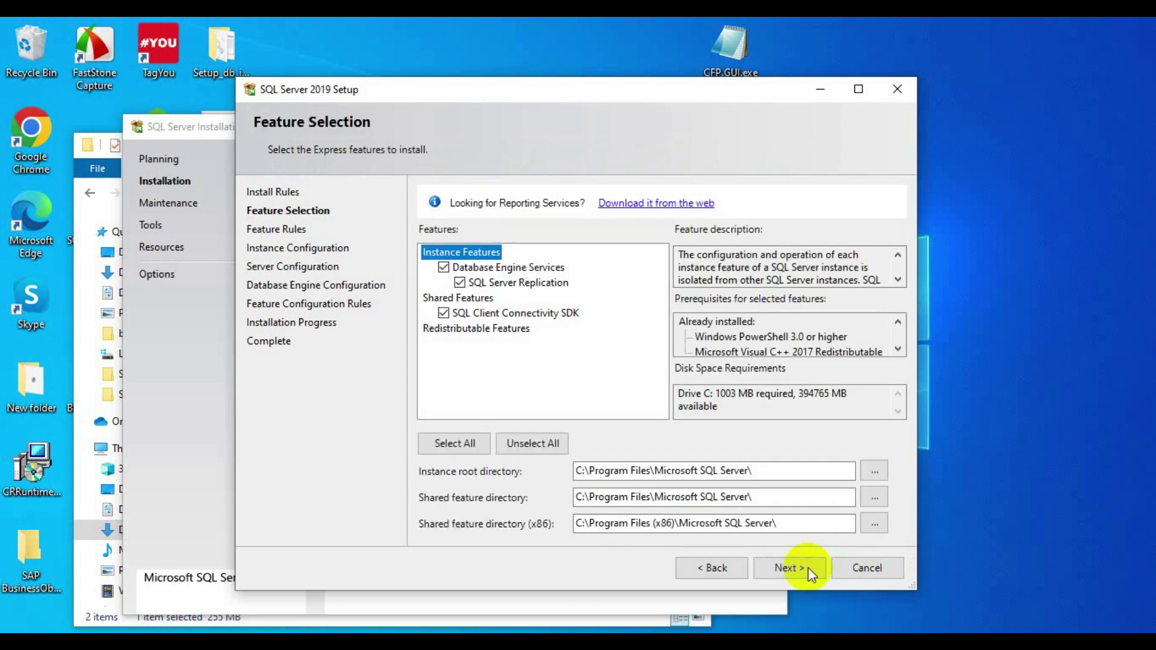
click(784, 571)
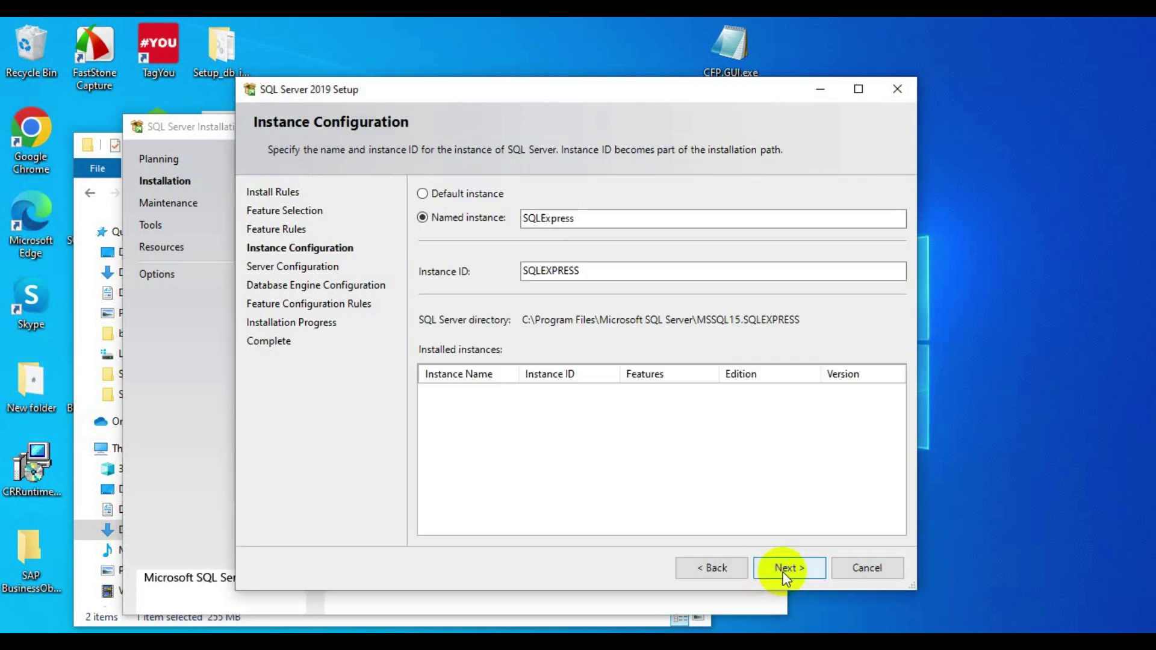
click(789, 569)
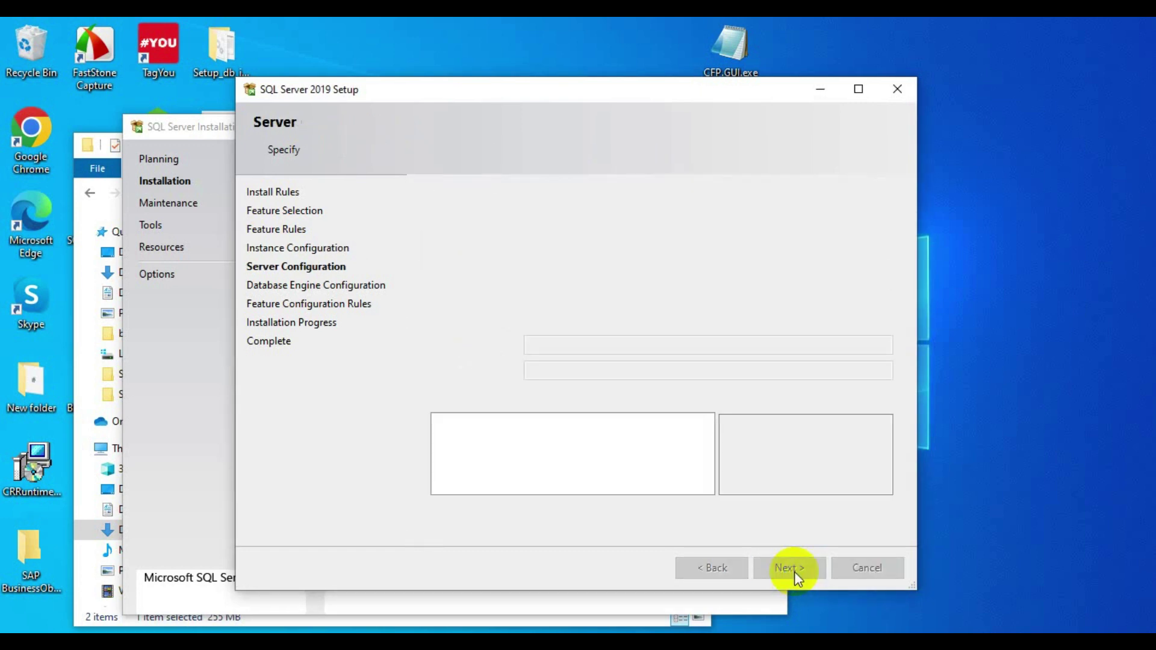
click(792, 569)
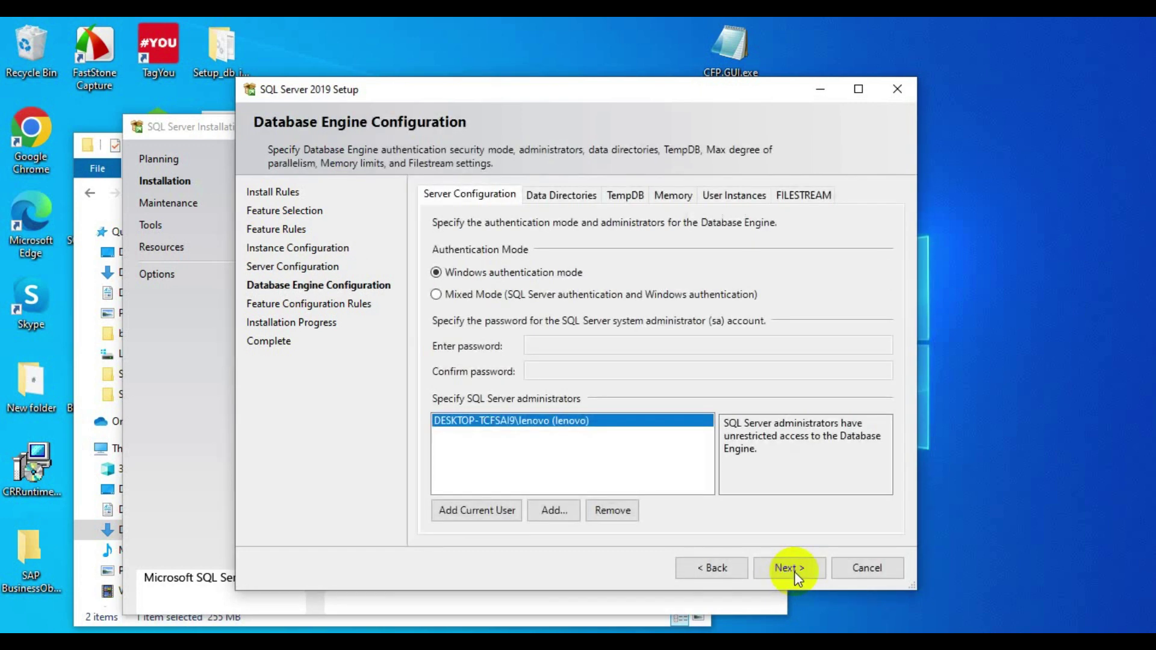
- Choose Mixed Mode authentication, enter and confirm the sa password, and begin installing
click(449, 299)
click(574, 346)
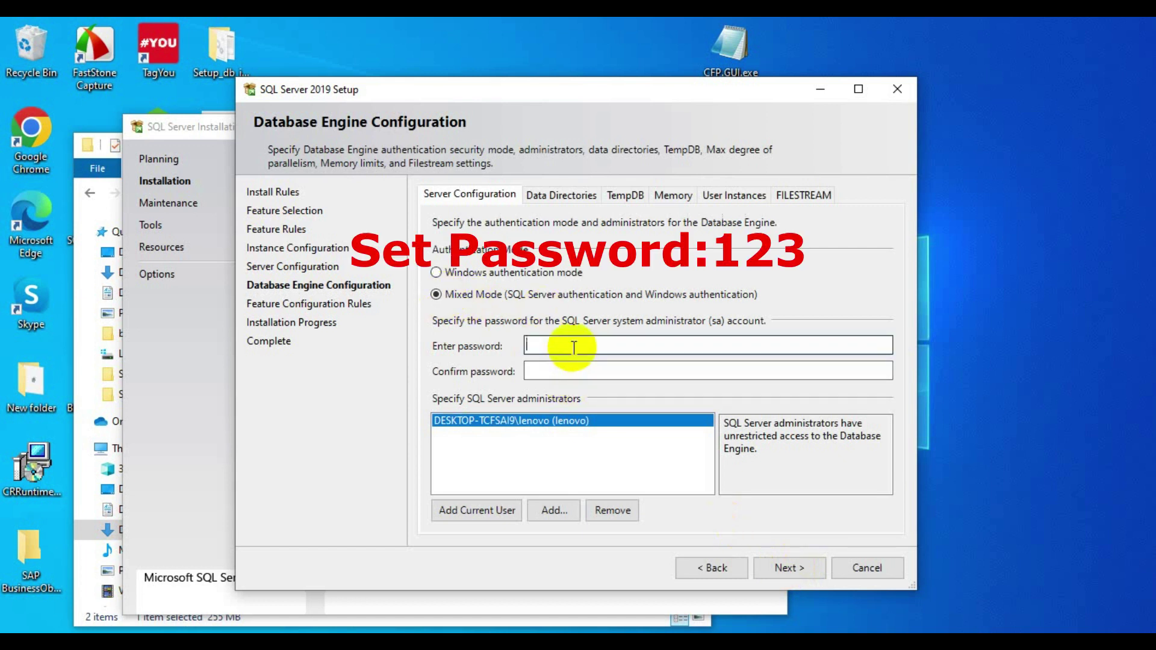
text(123)
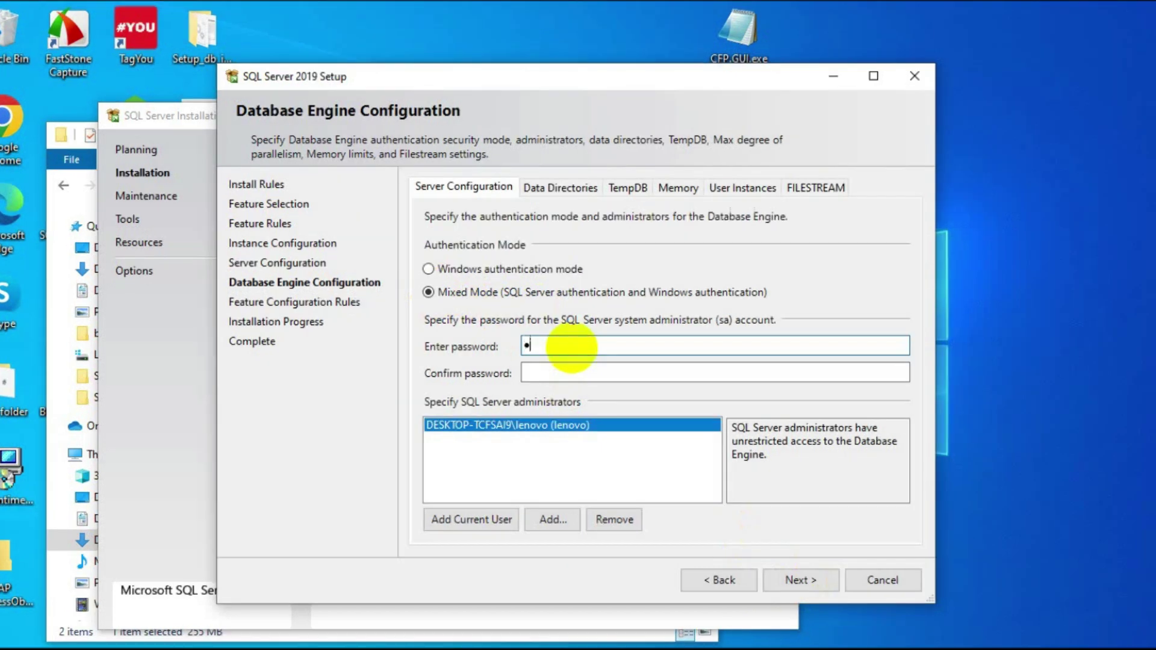
click(573, 370)
text(123)
click(799, 576)
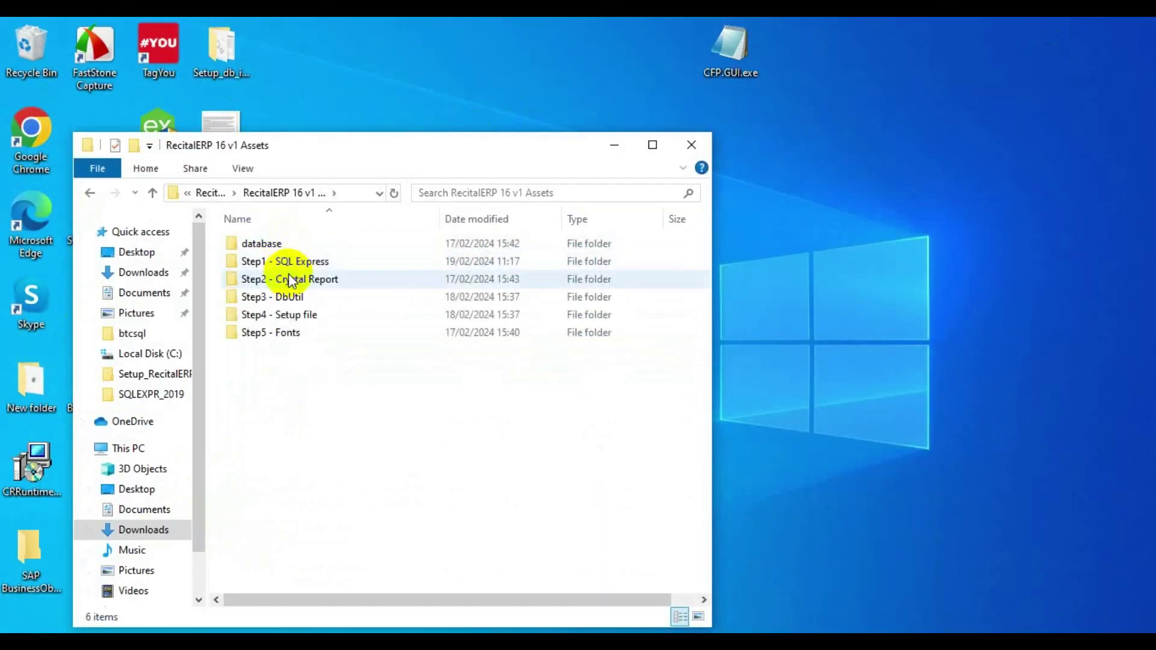
- Launch the CR13 runtime installer from the Step2 - Crystal Report folder
double_click(287, 278)
click(283, 244)
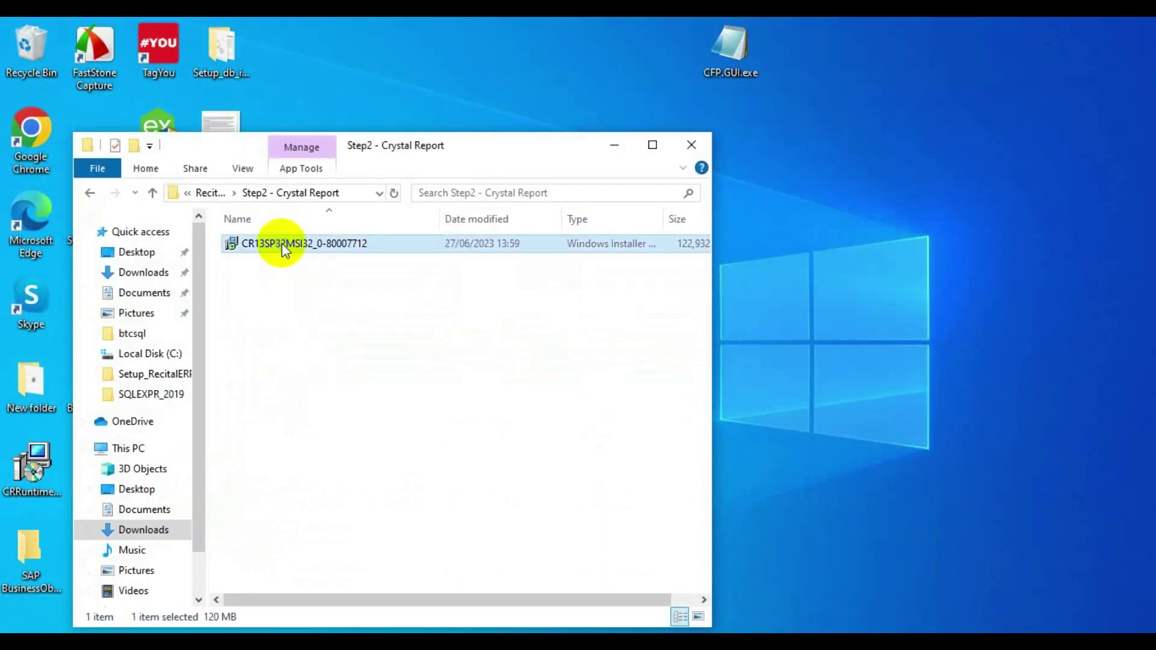
right_click(283, 244)
click(319, 197)
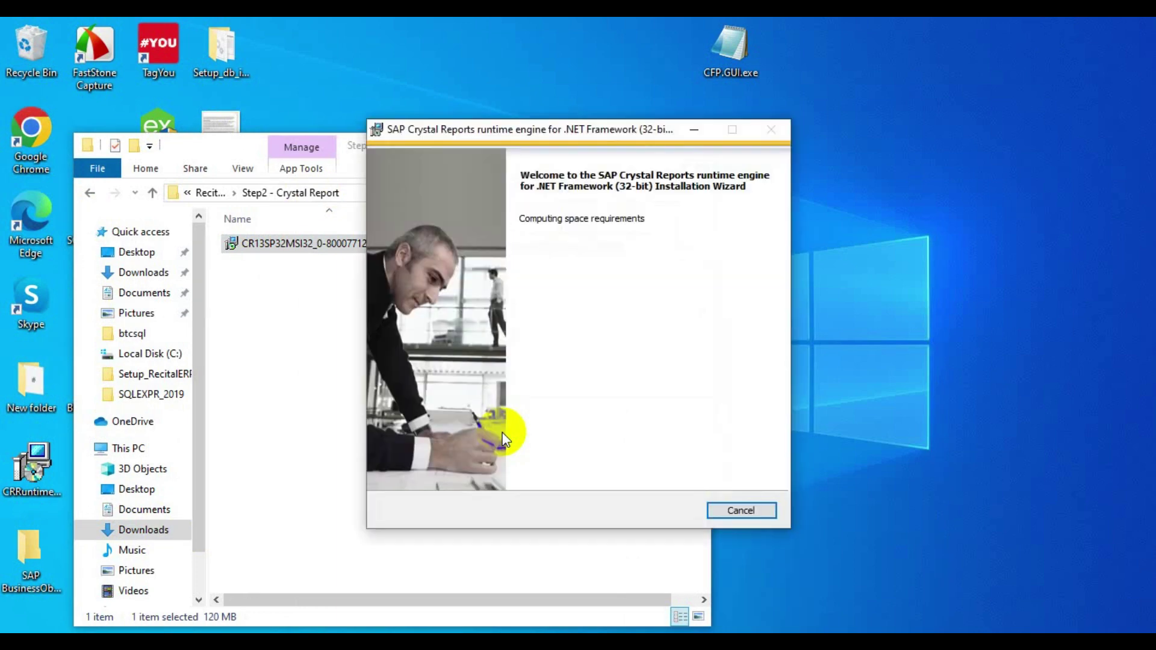
- Accept the licence, install the 32-bit Crystal Reports runtime, and finish
click(661, 509)
click(475, 455)
click(675, 512)
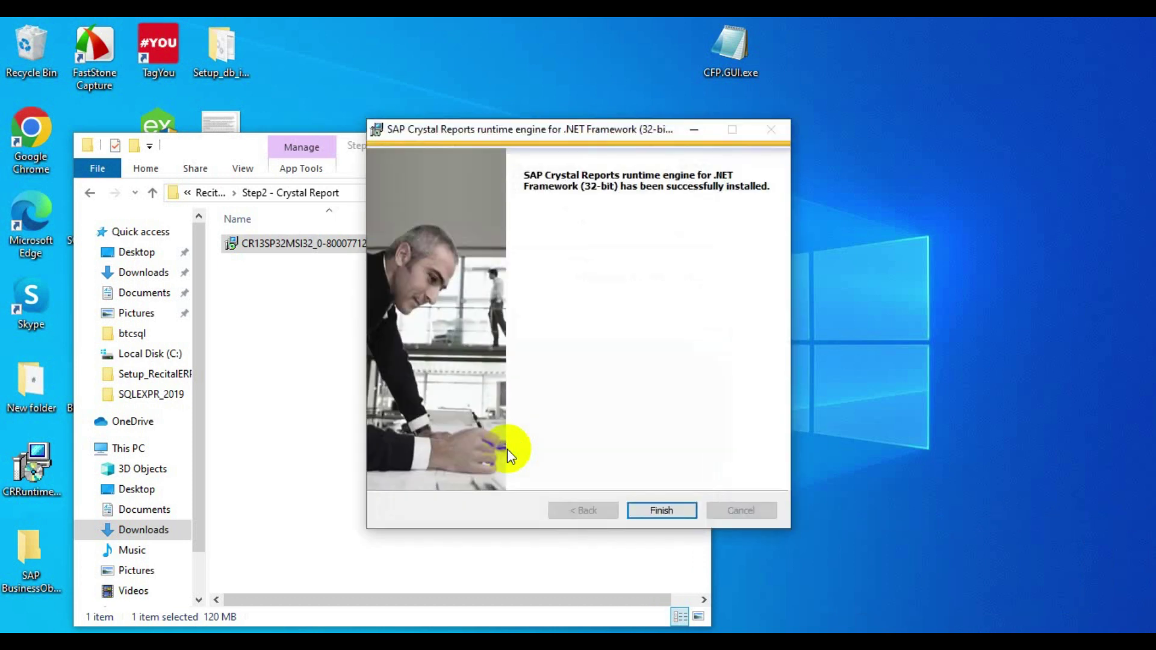
click(645, 513)
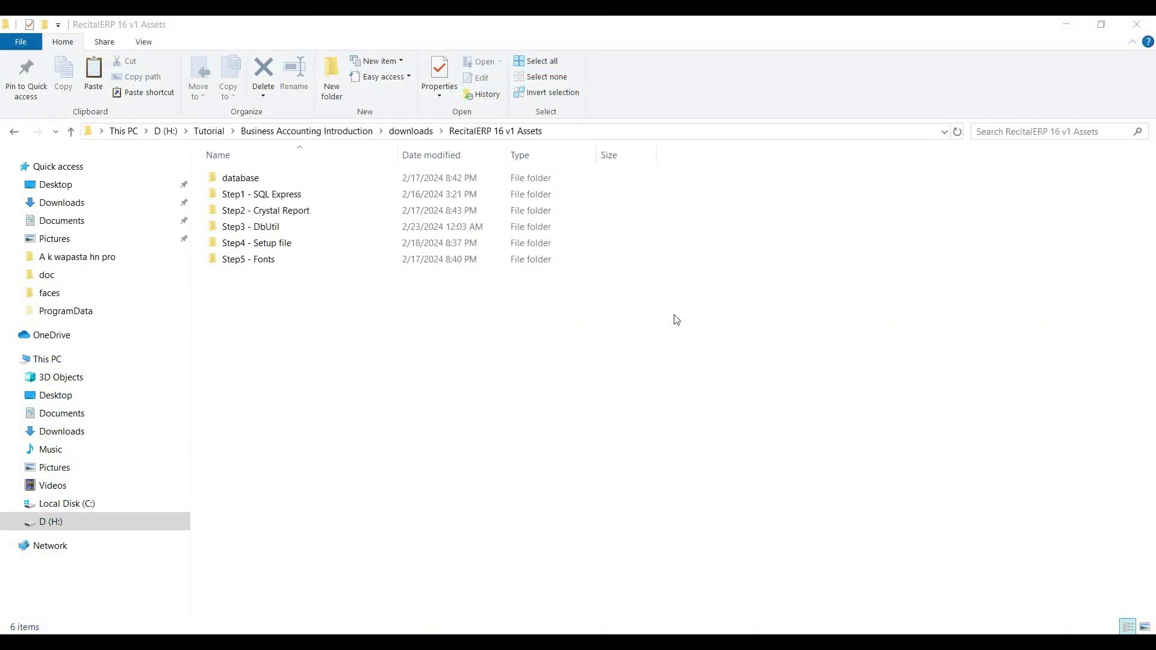
- Run the Step3 - DbUtil setup application as administrator
click(269, 232)
double_click(270, 232)
click(232, 177)
right_click(234, 178)
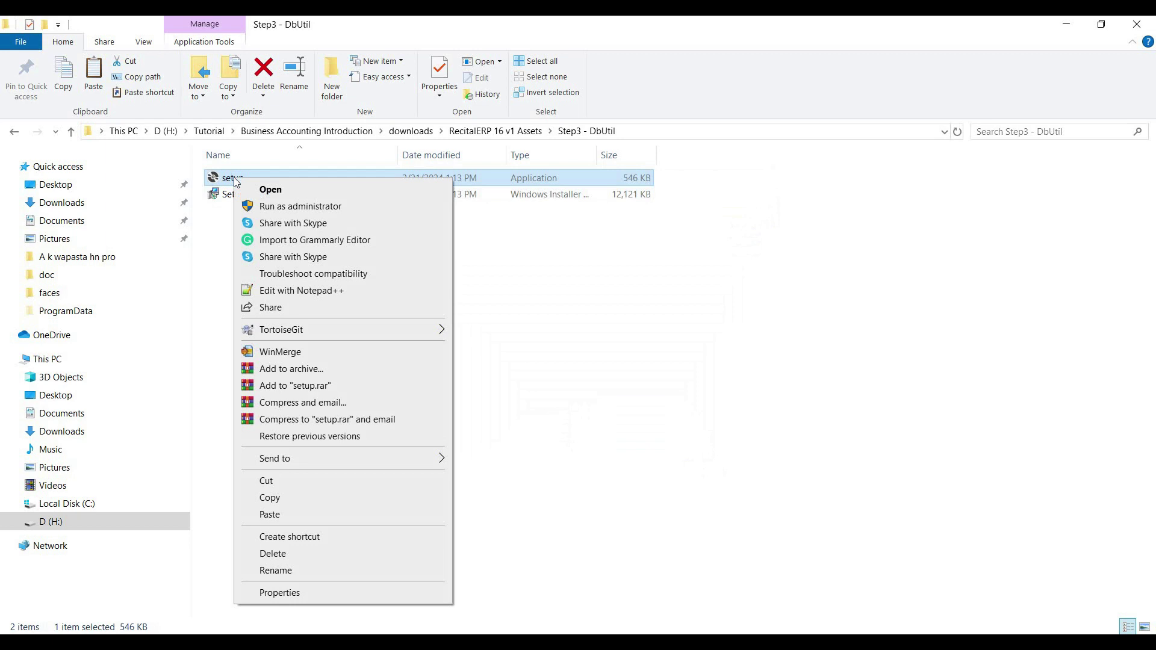
click(263, 206)
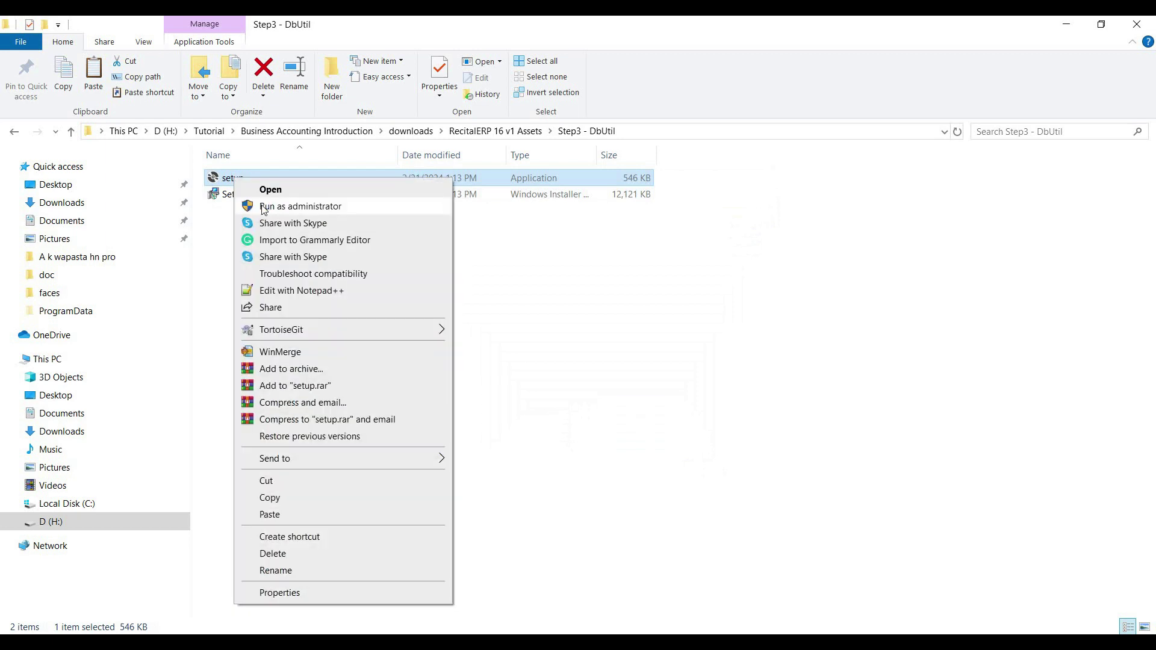
click(263, 207)
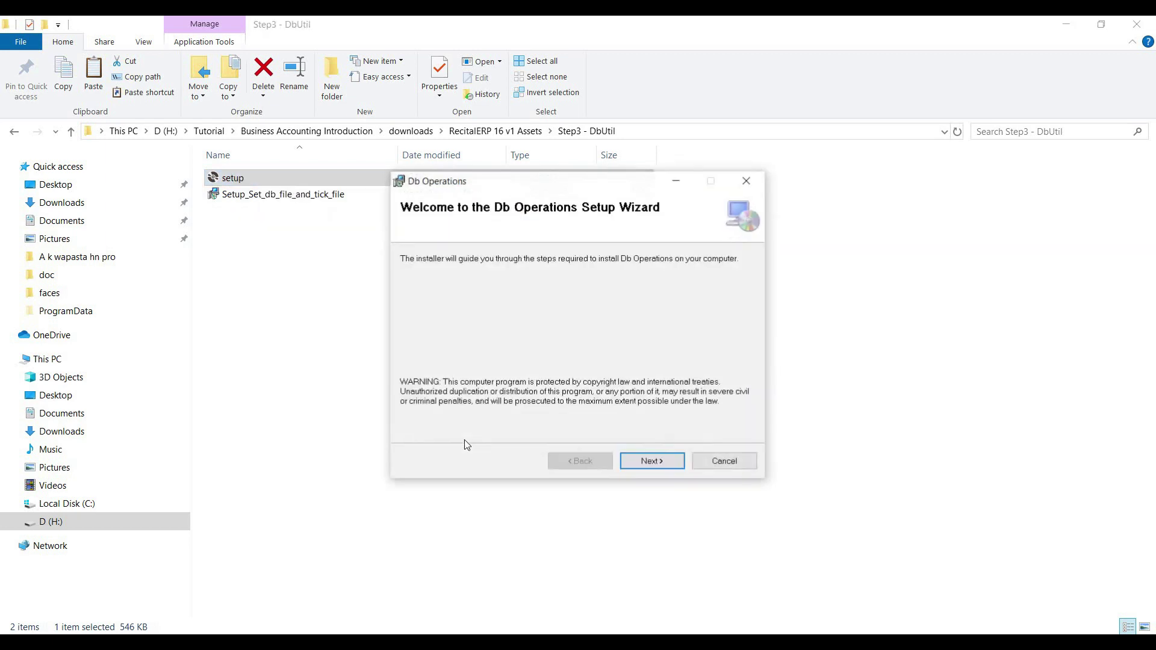
- Install Db Operations into the default folder and close the wizard
click(637, 463)
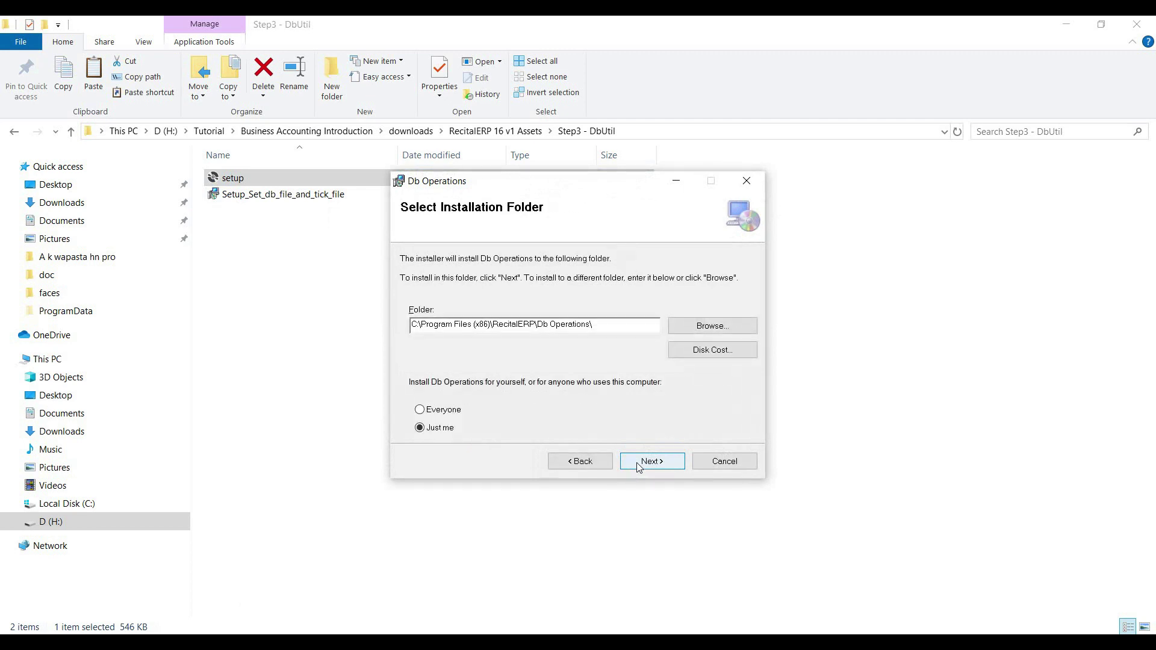
click(638, 464)
click(637, 463)
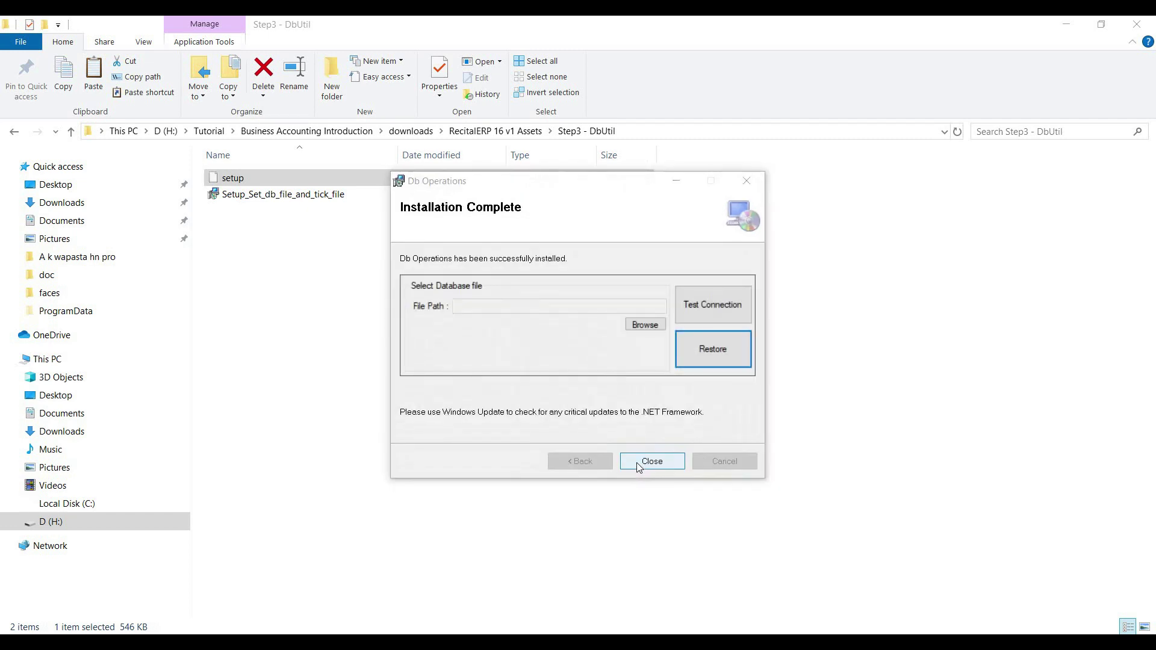
click(637, 462)
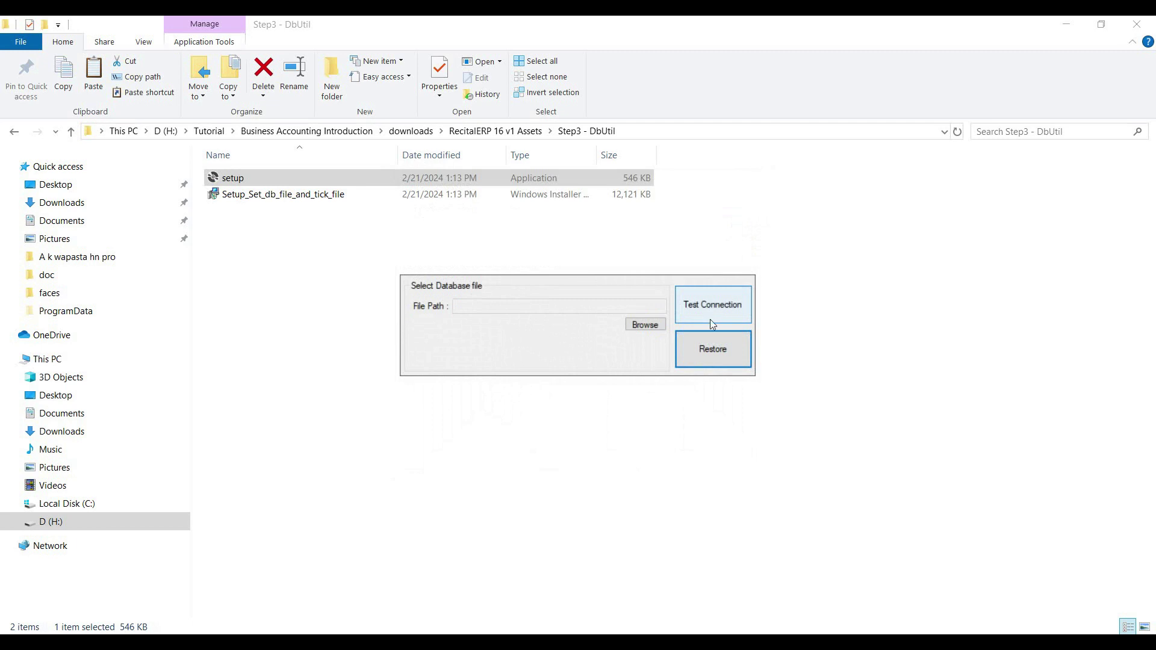
- Test the database server connection and dismiss the success message
click(706, 309)
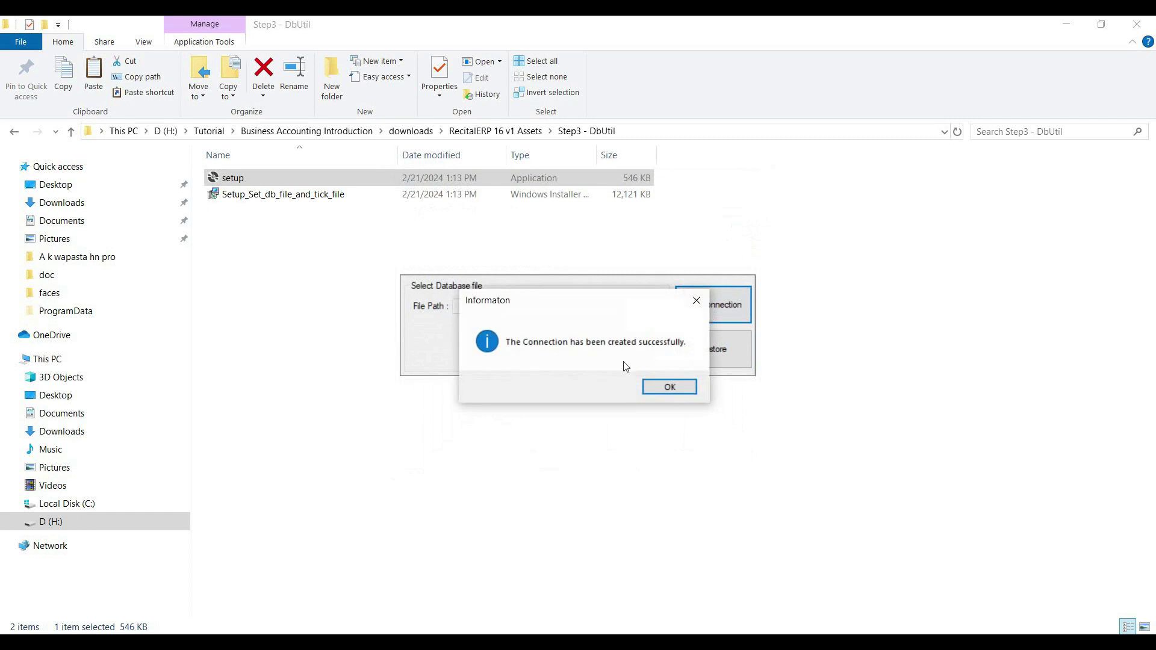
drag(584, 309, 574, 306)
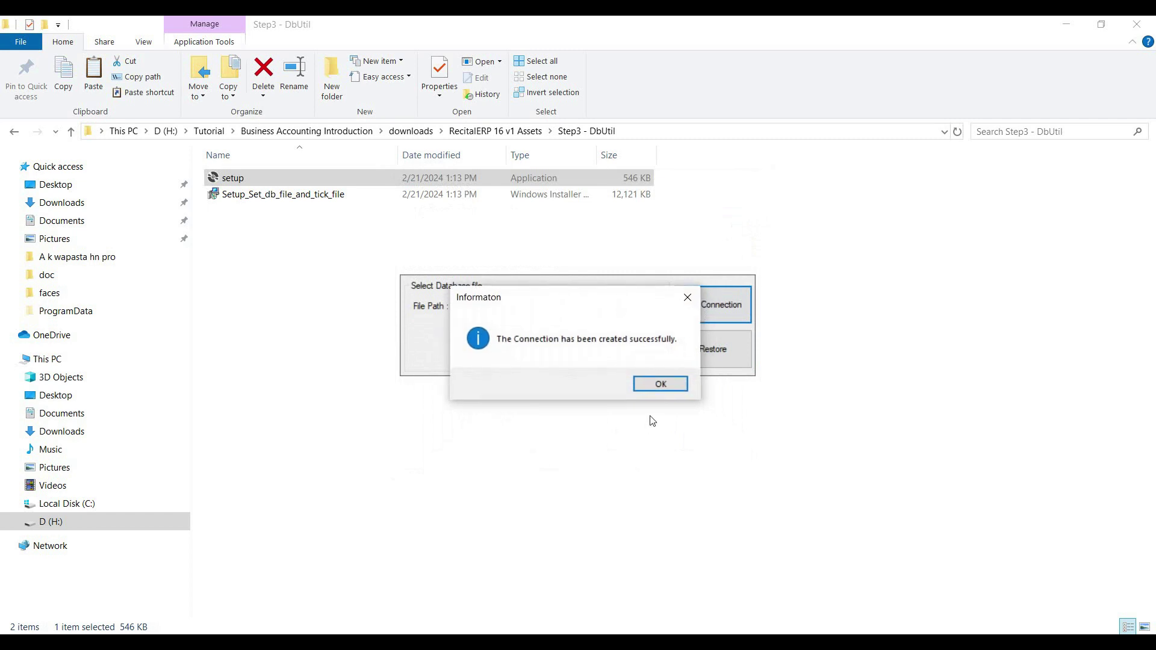
click(661, 385)
- Restore the demo database from C:\dbfd\RecitalERP_Demo_db.bak
click(647, 324)
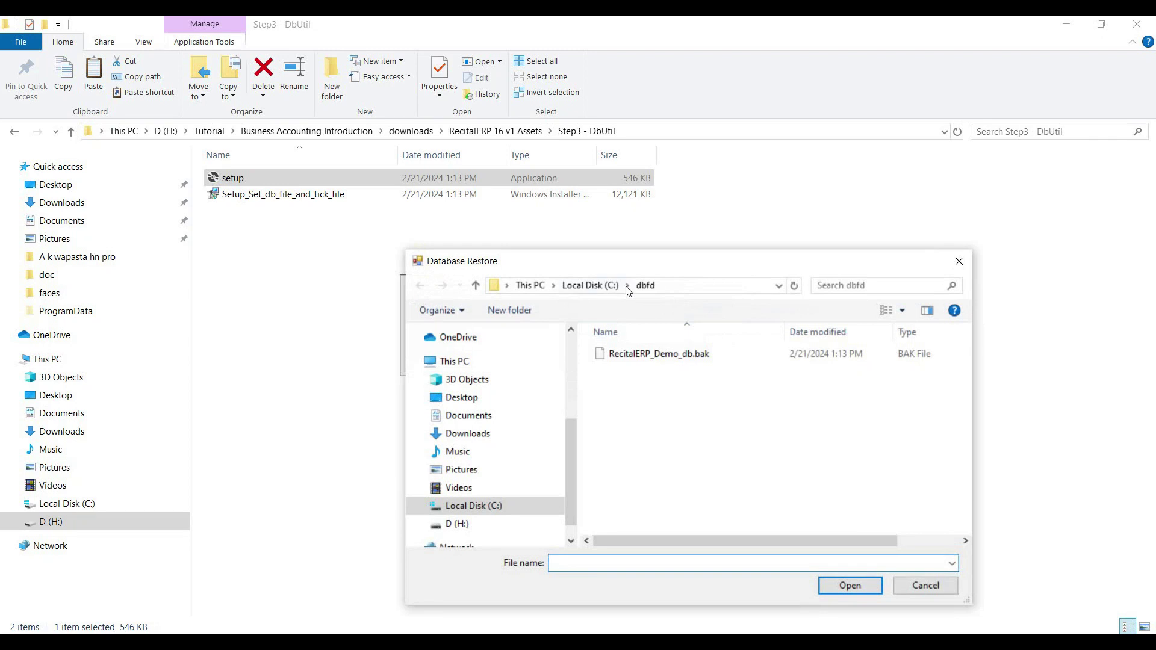
click(653, 353)
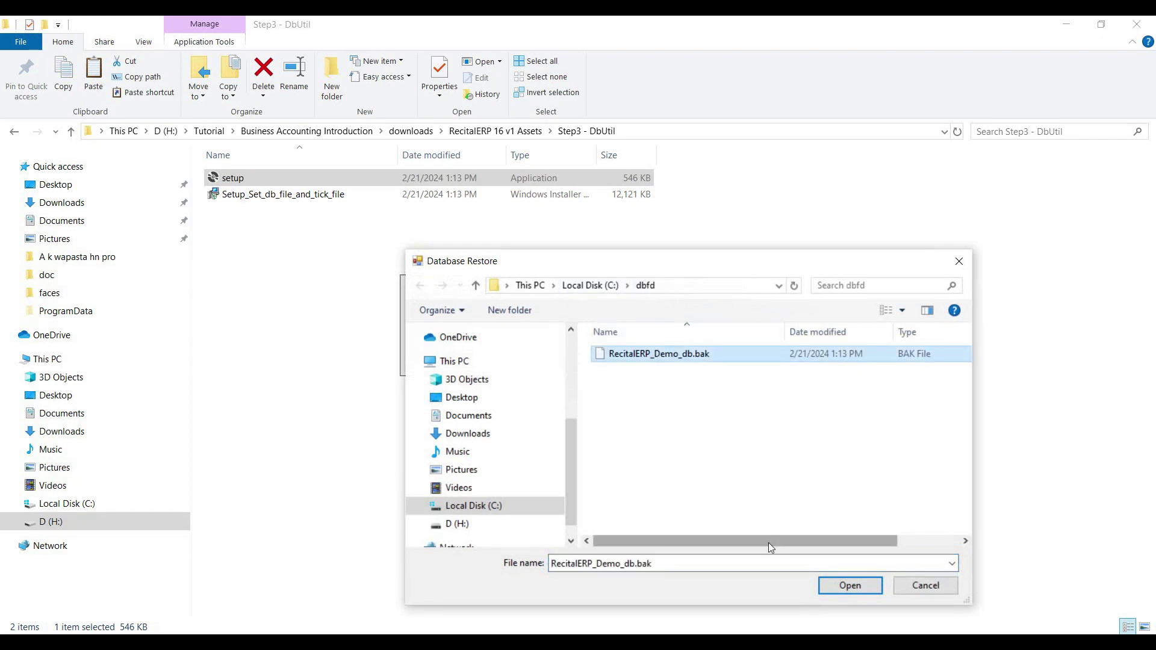
click(823, 591)
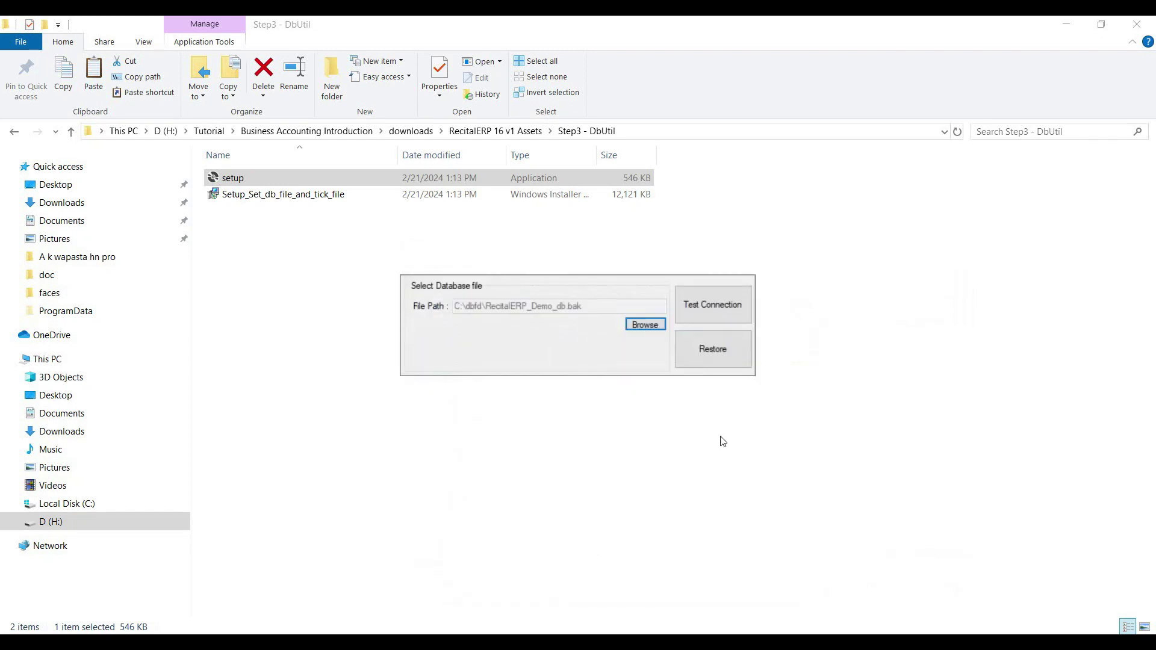
click(709, 356)
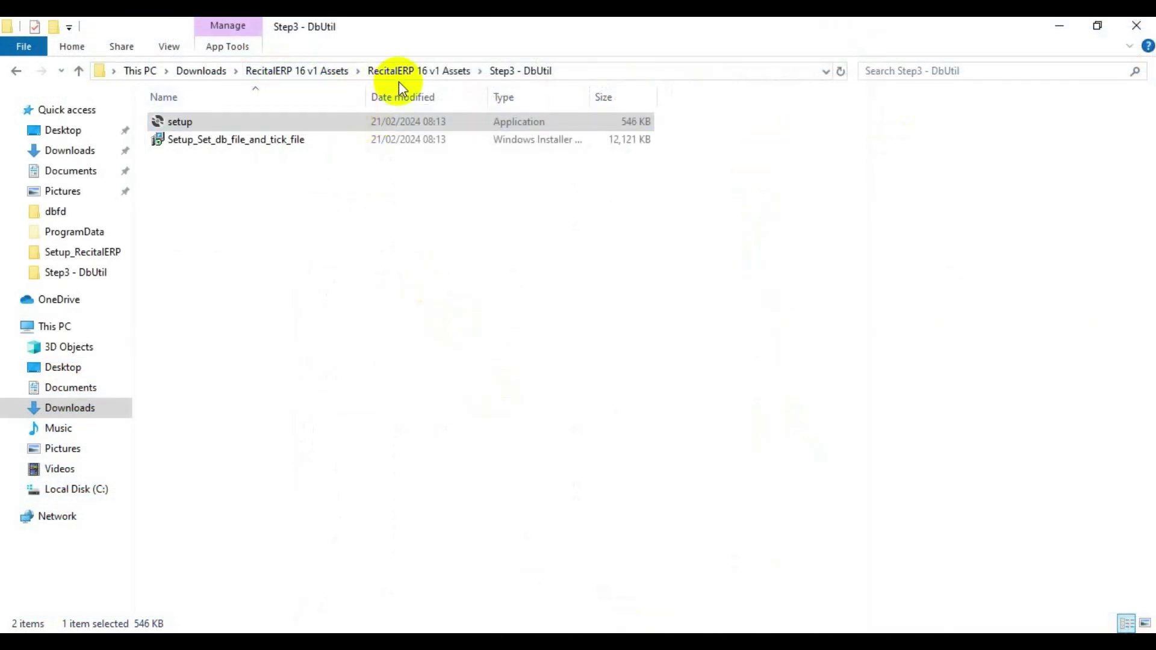
- Launch Setup_RecitalERP from the Step4 - Setup file folder
click(398, 72)
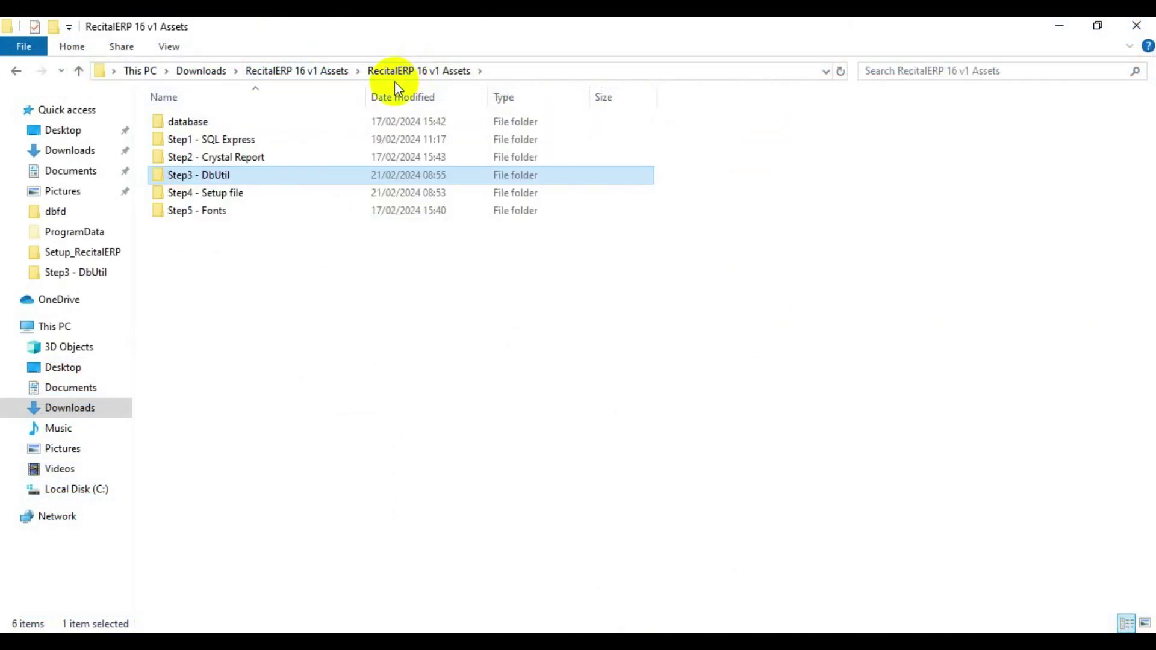
double_click(229, 193)
double_click(216, 123)
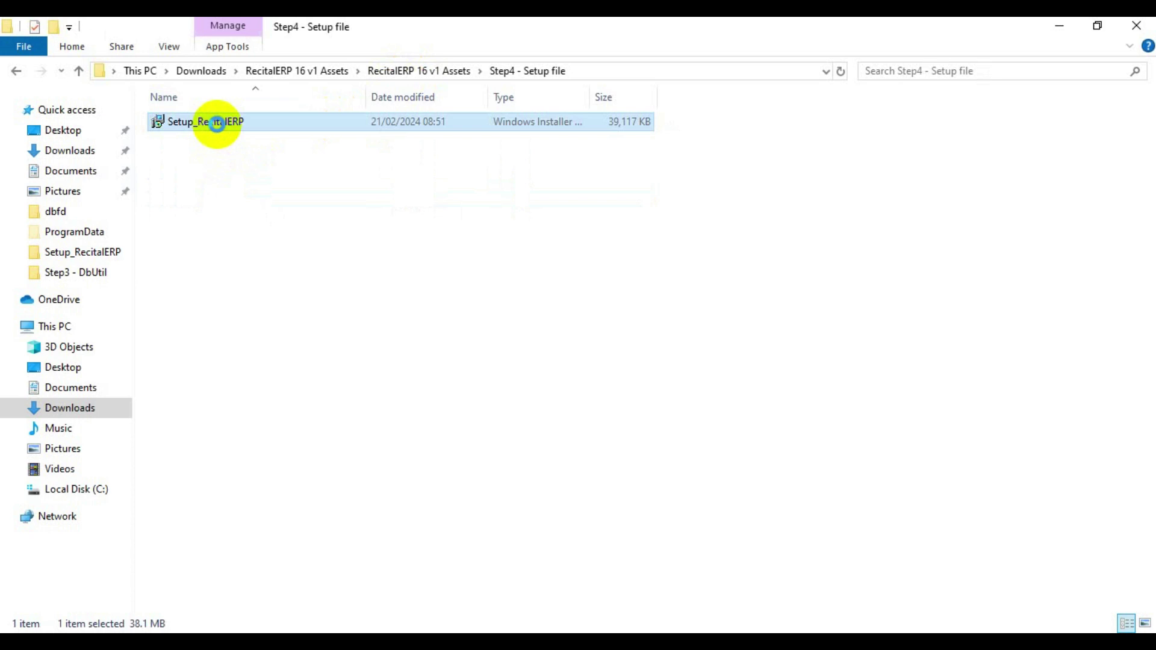
right_click(218, 124)
click(241, 137)
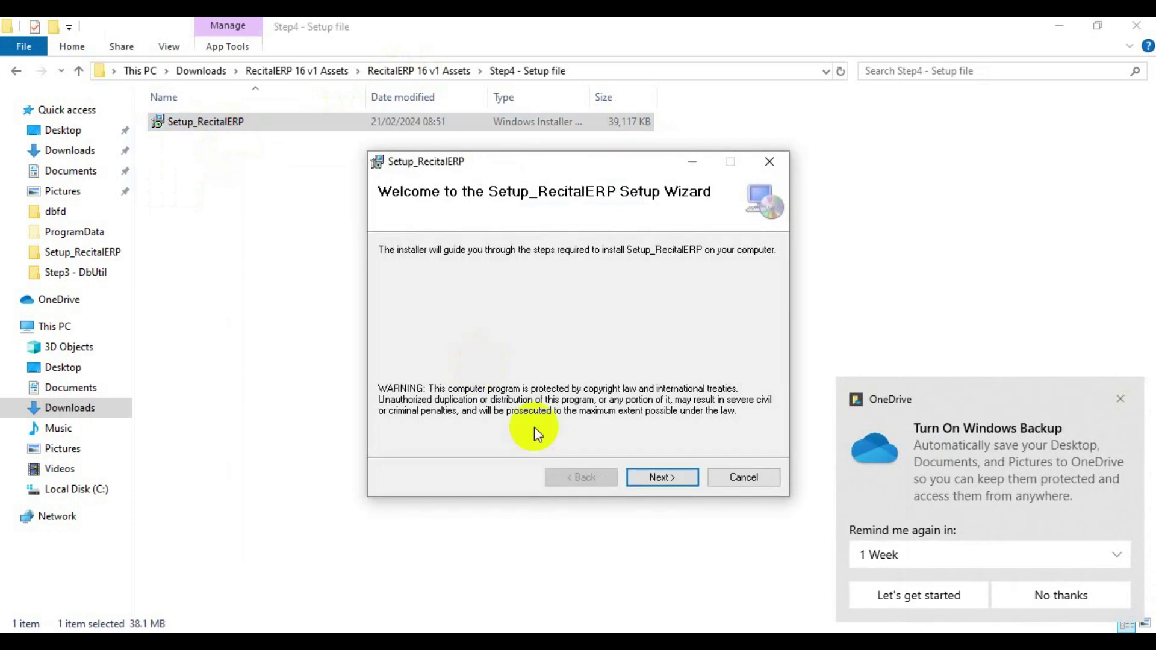
click(1121, 399)
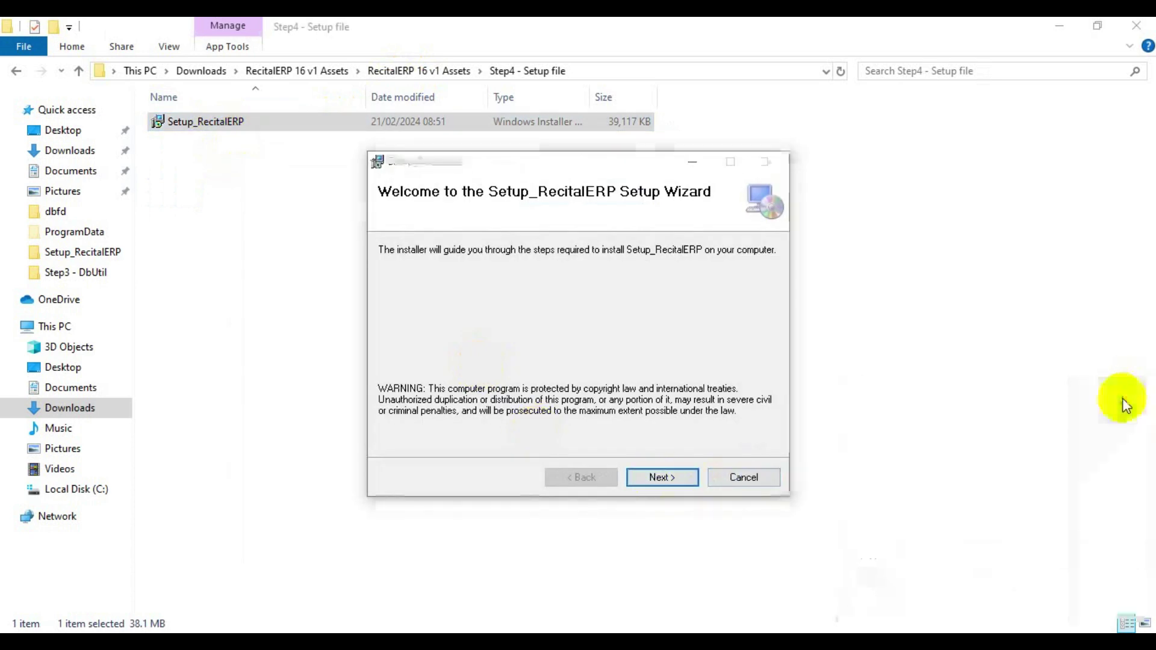
- Install RecitalERP into the default folder and close the completion message
click(660, 478)
click(659, 478)
click(660, 478)
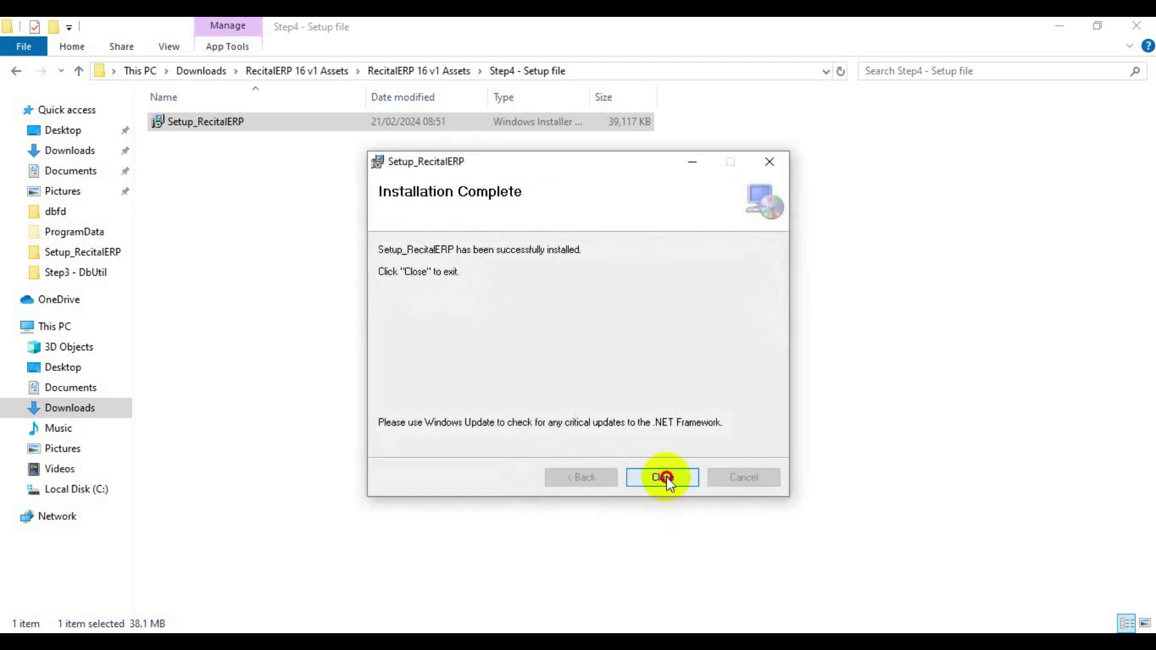
click(665, 477)
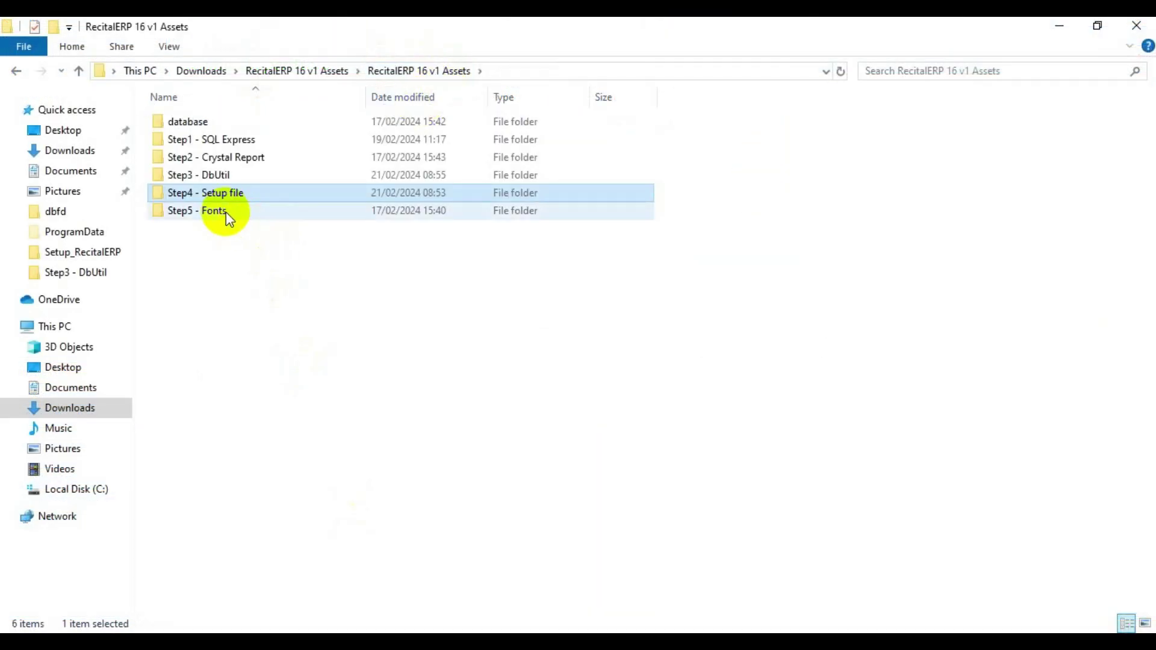
- Install the Code EAN13 barcode font from the Recital16 Barcode folder
double_click(226, 211)
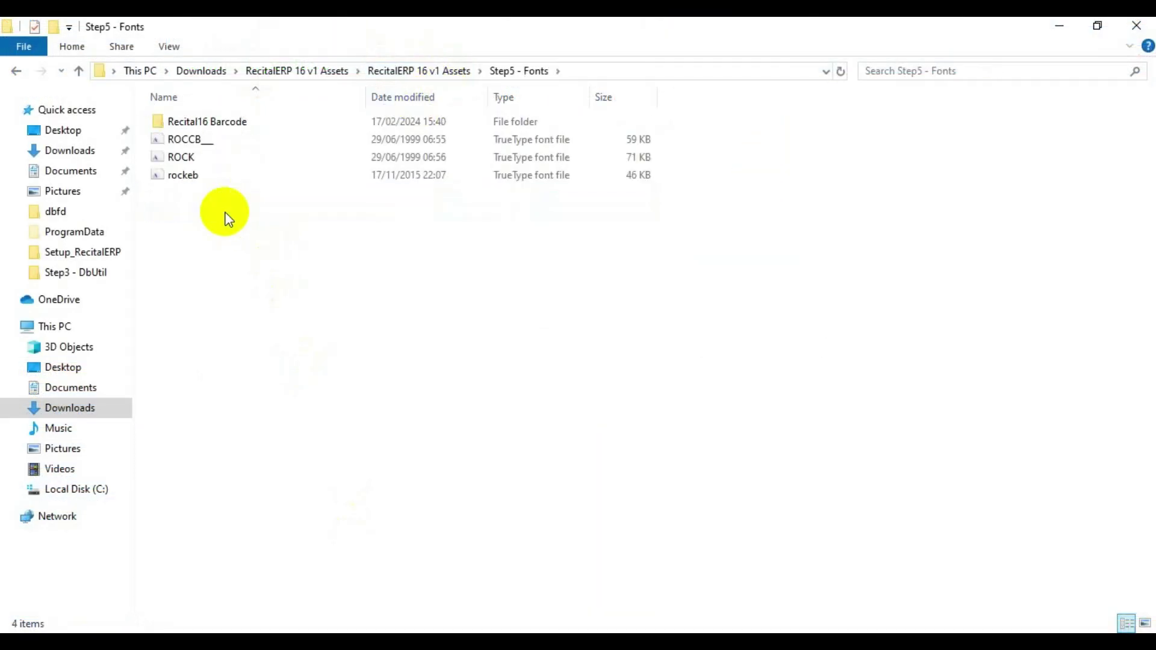
double_click(203, 122)
click(189, 121)
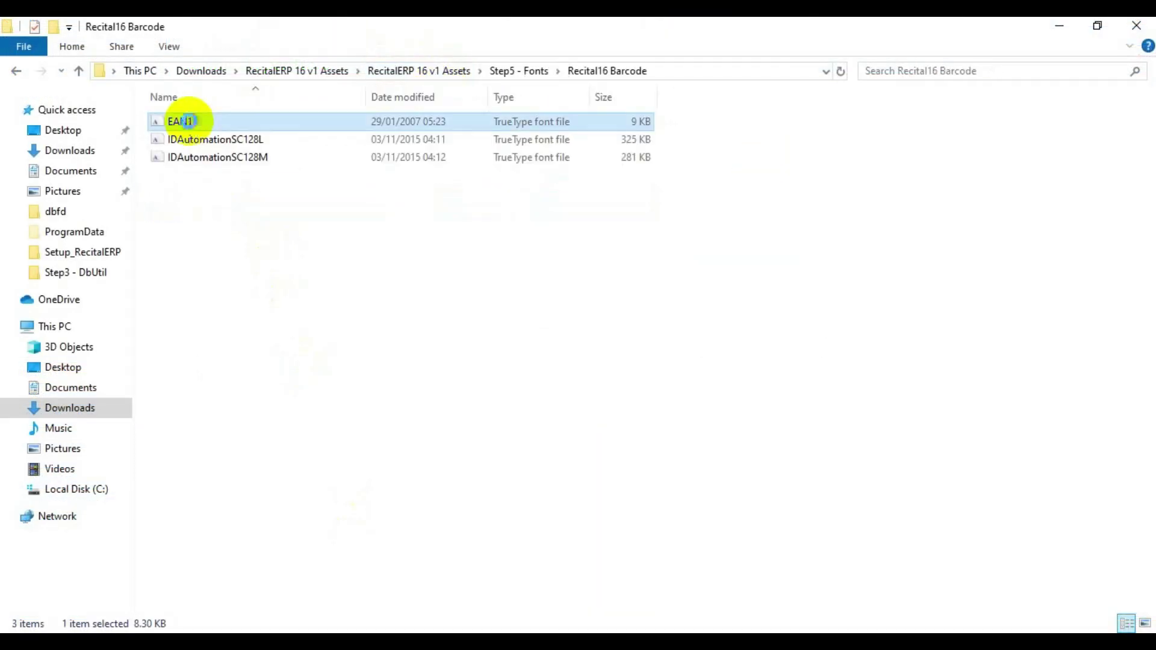
right_click(189, 121)
click(201, 132)
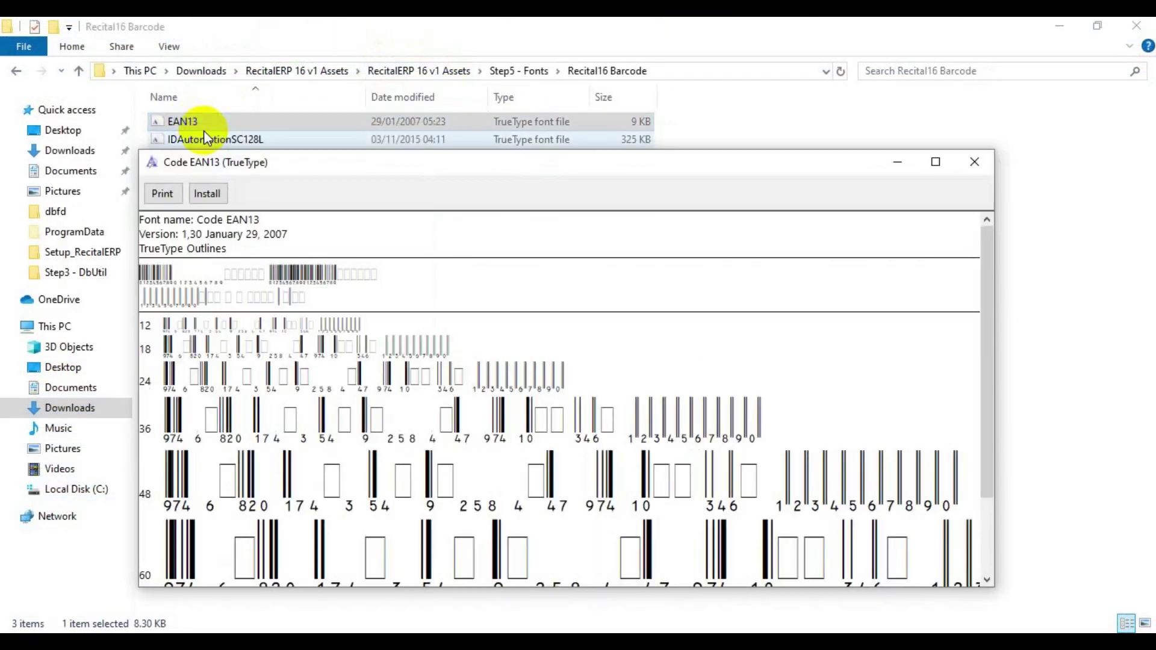
click(205, 194)
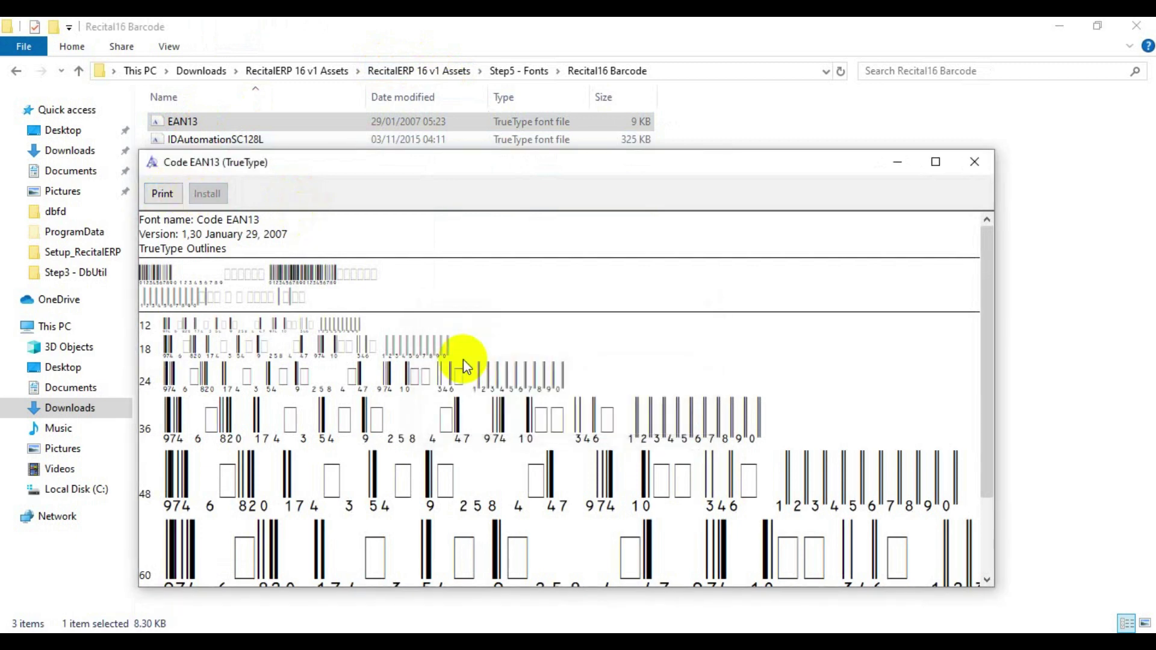
drag(824, 166, 760, 214)
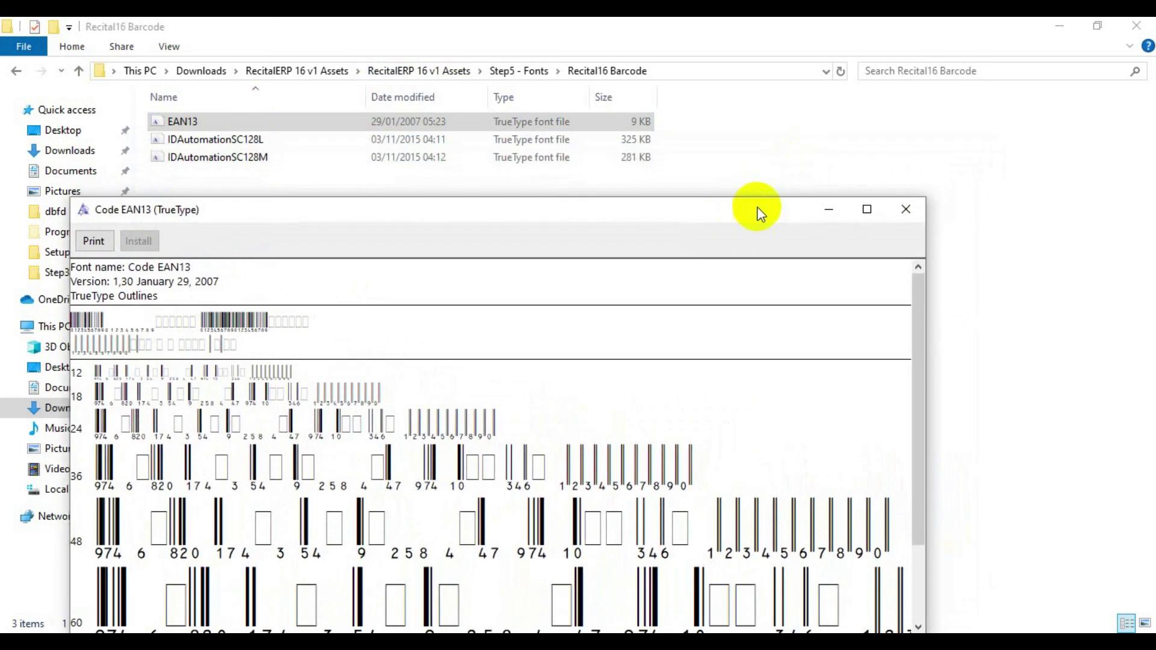
click(906, 209)
- Install the IDAutomationSC128L and IDAutomationSC128M barcode fonts
right_click(190, 138)
click(205, 148)
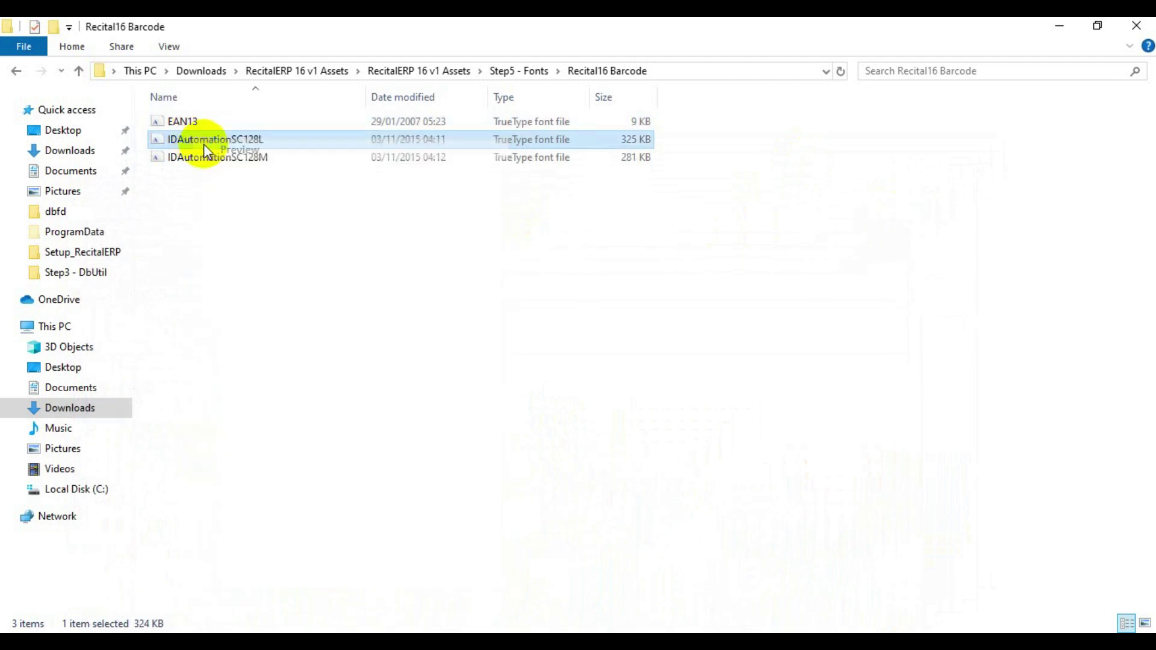
click(96, 83)
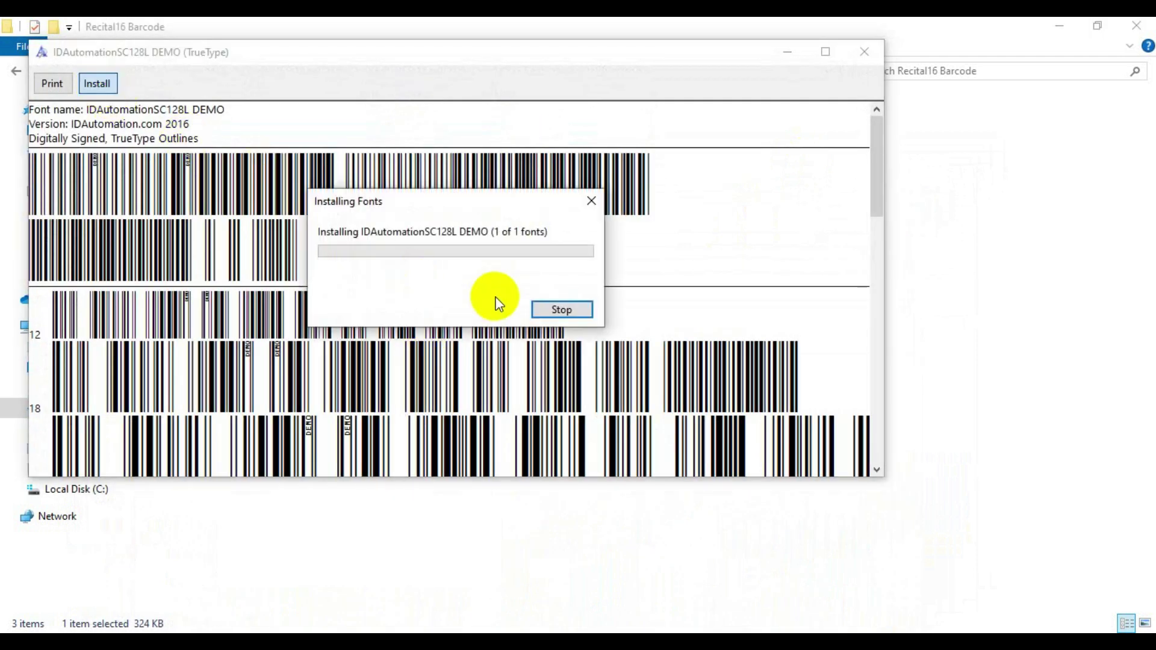
click(860, 52)
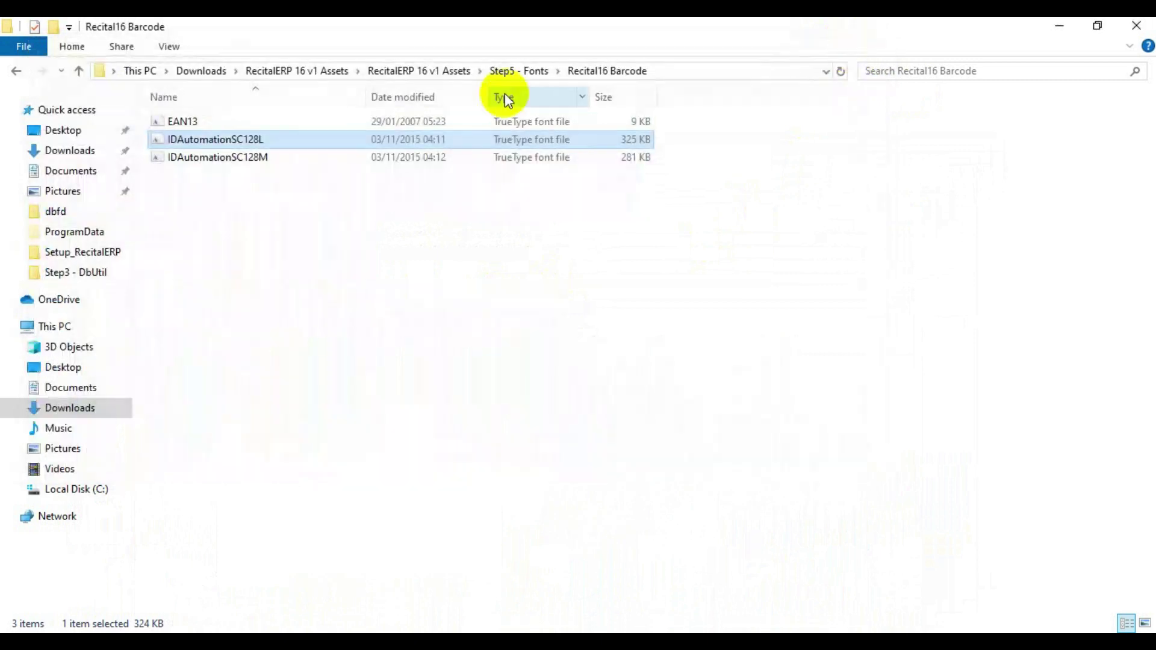
click(234, 162)
right_click(232, 161)
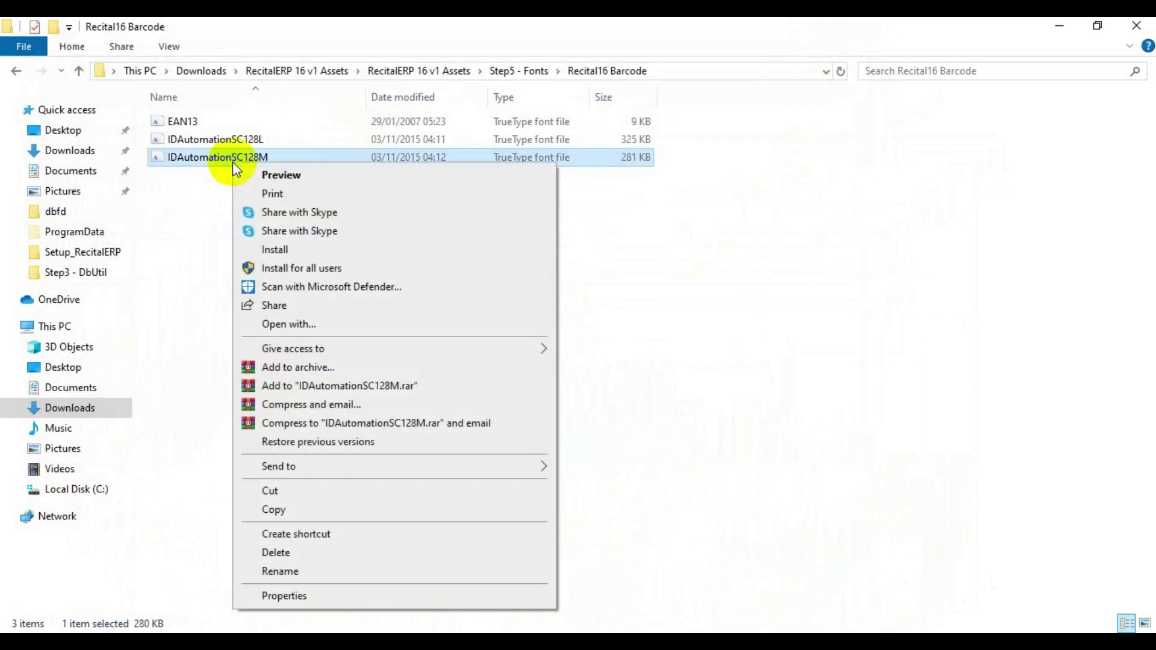
click(248, 173)
click(120, 105)
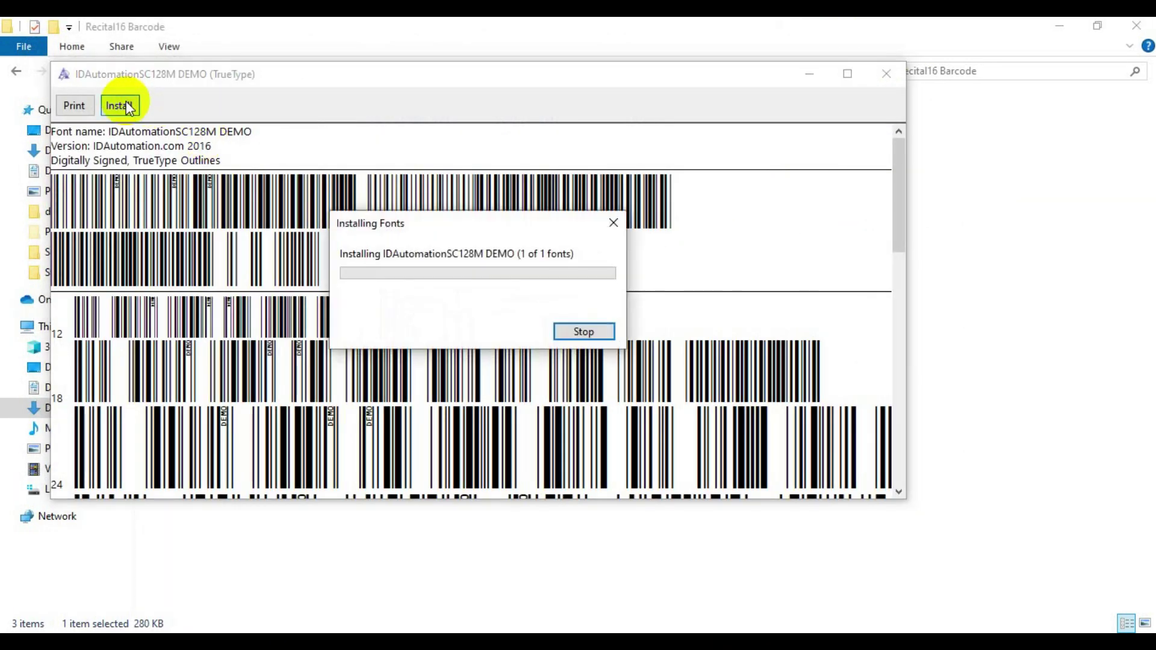
click(886, 73)
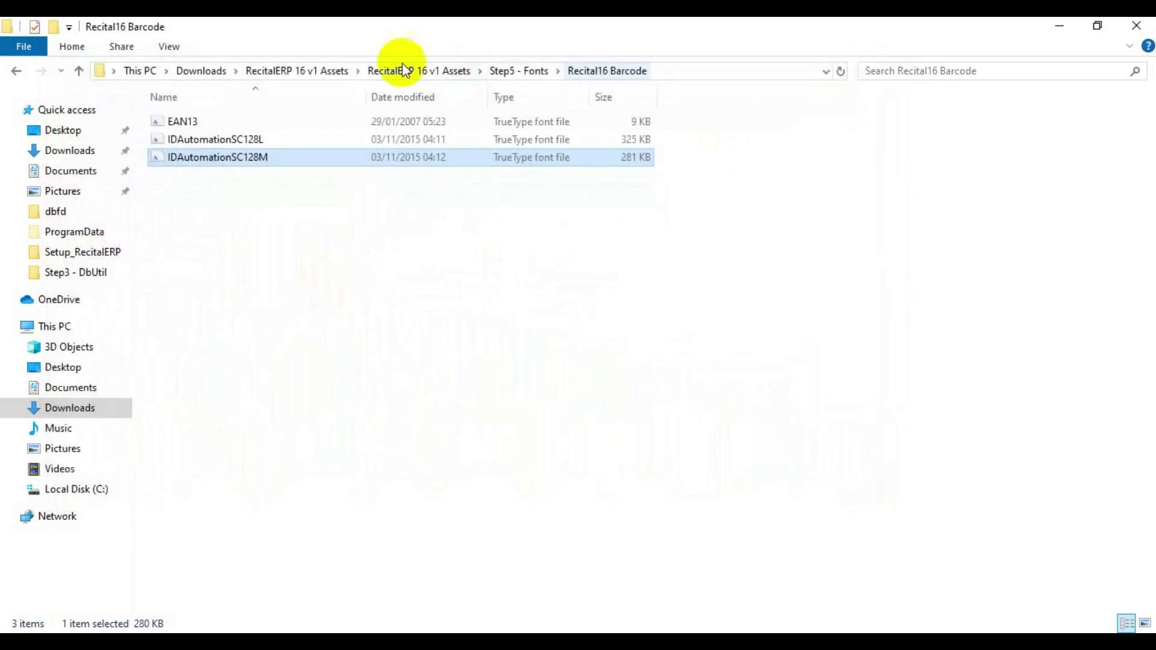
- Install the Rockwell and Rockwell Extra Bold fonts from Step5 - Fonts
click(523, 71)
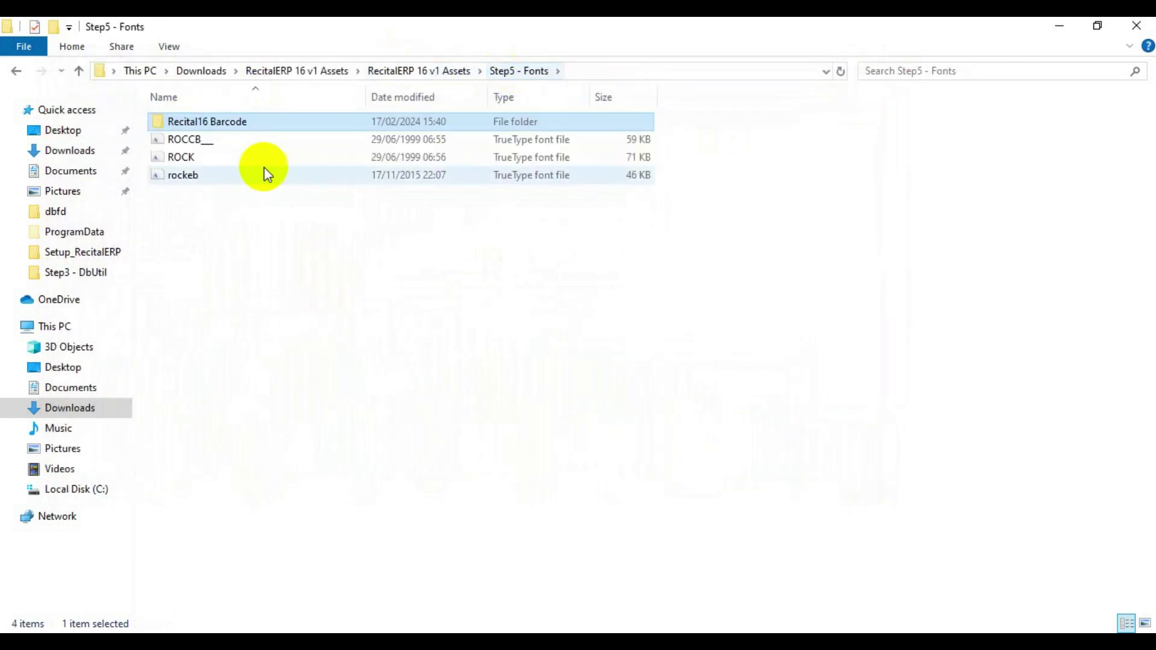
double_click(183, 157)
click(147, 128)
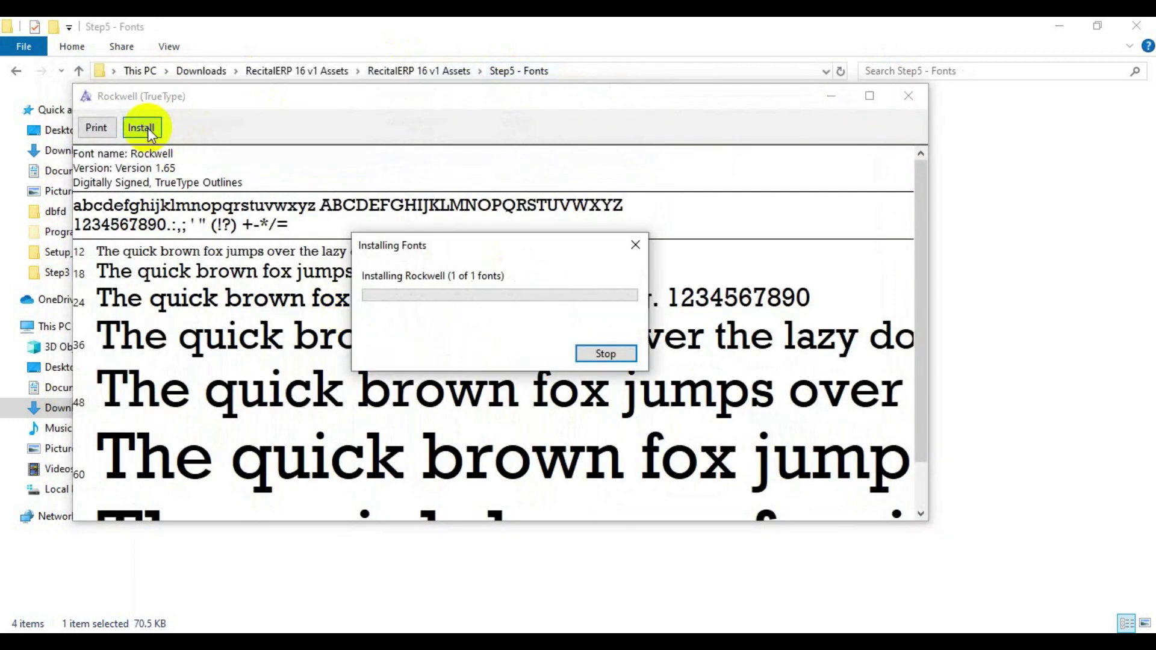
double_click(87, 96)
double_click(181, 174)
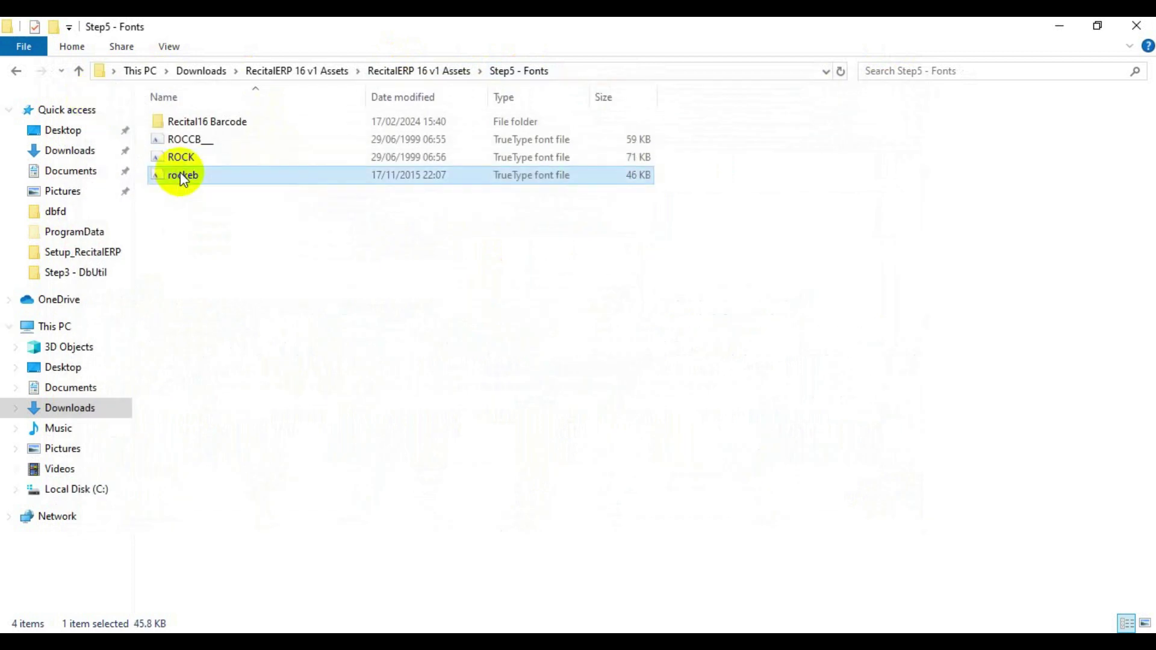
click(118, 150)
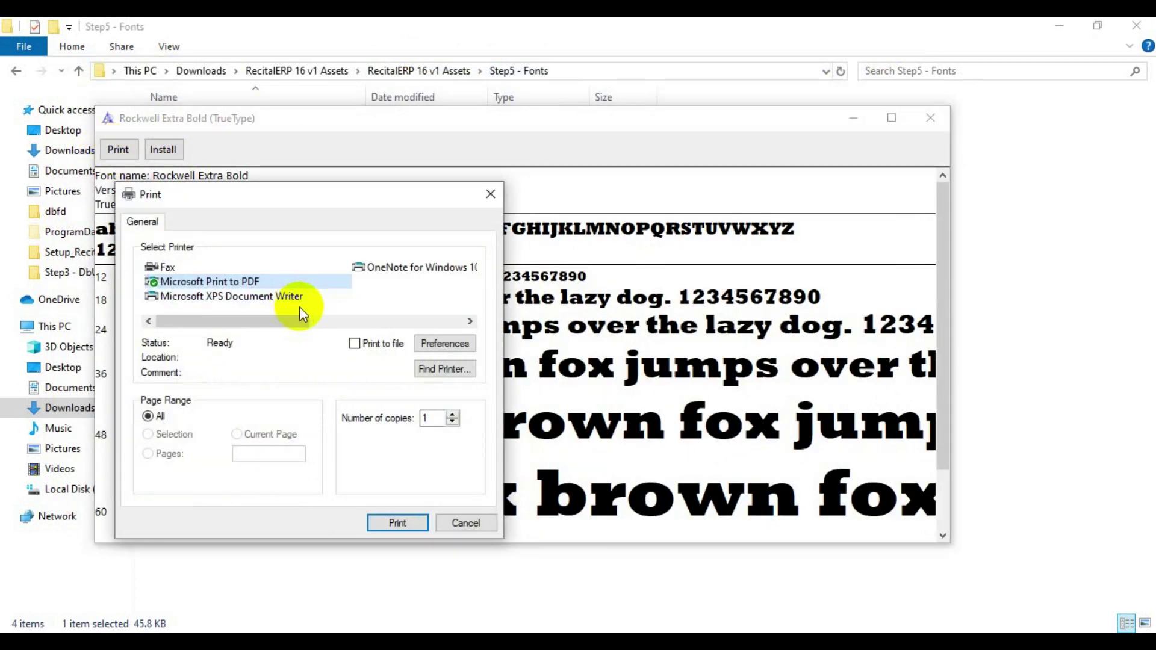
click(472, 524)
click(163, 150)
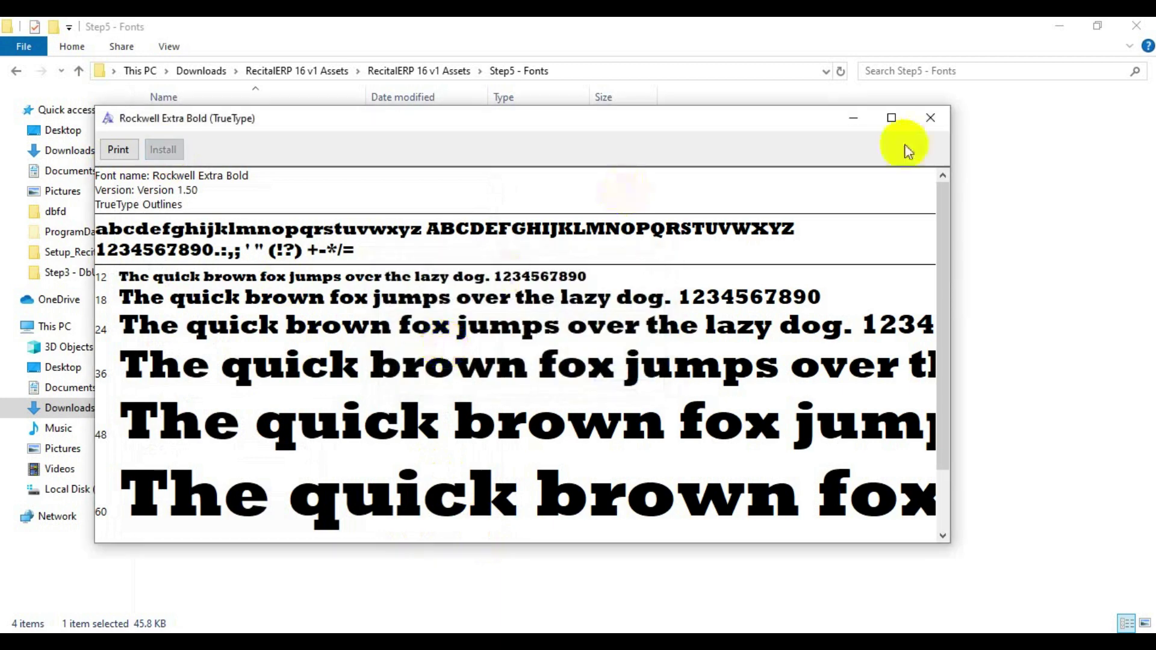
click(929, 117)
click(420, 72)
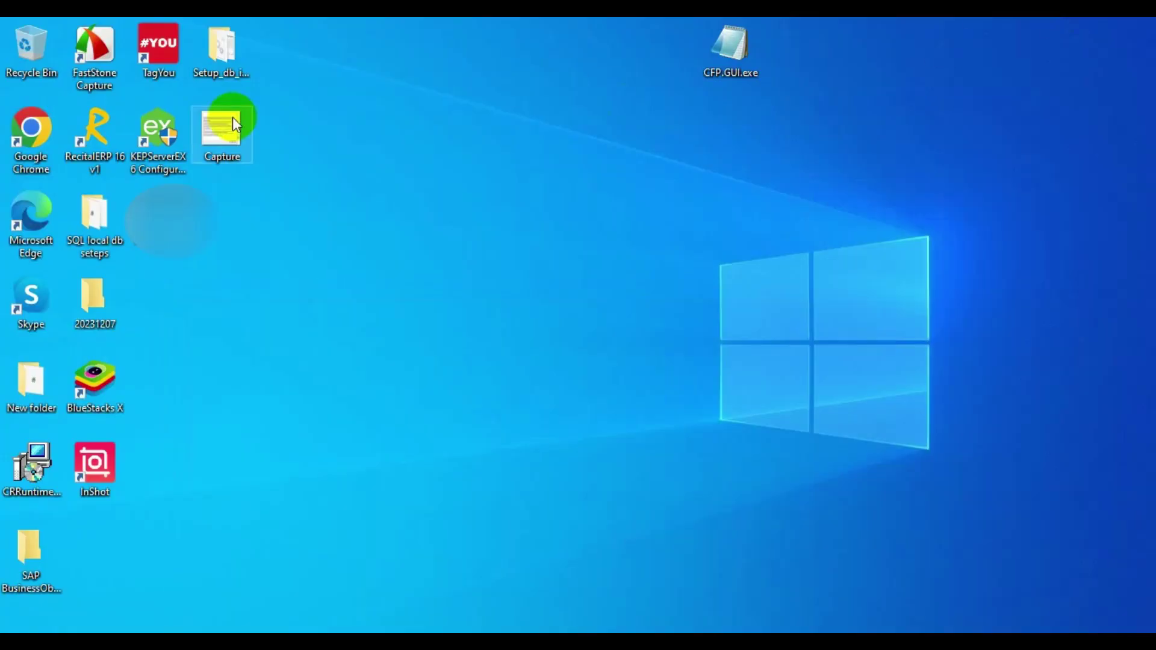
- Launch RecitalERP 16 v1 from its desktop shortcut
click(82, 124)
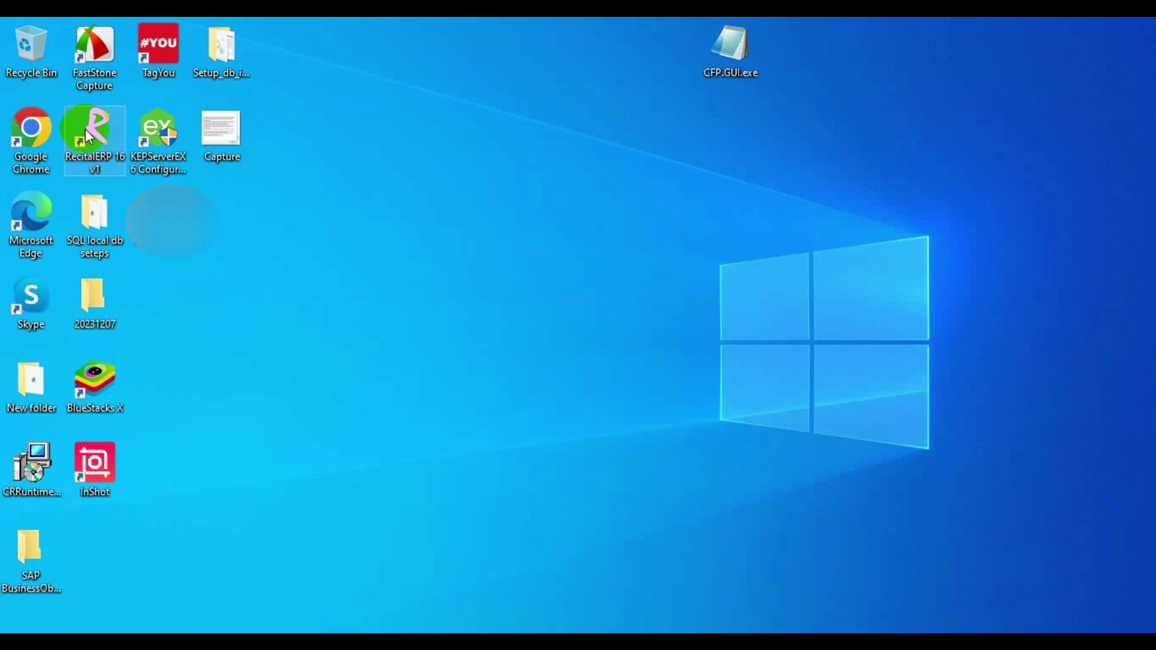
right_click(84, 127)
click(147, 144)
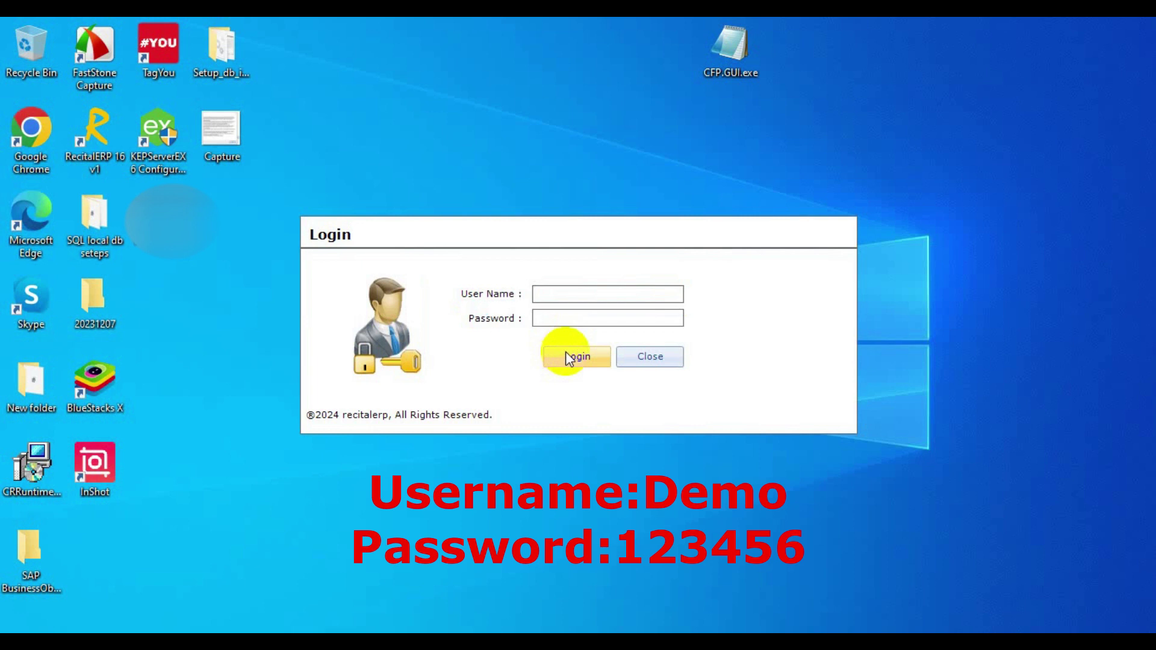
- Log in with the demo account's user name and password, and dismiss the SMTP error
text(Demo)
key(Tab)
text(123456)
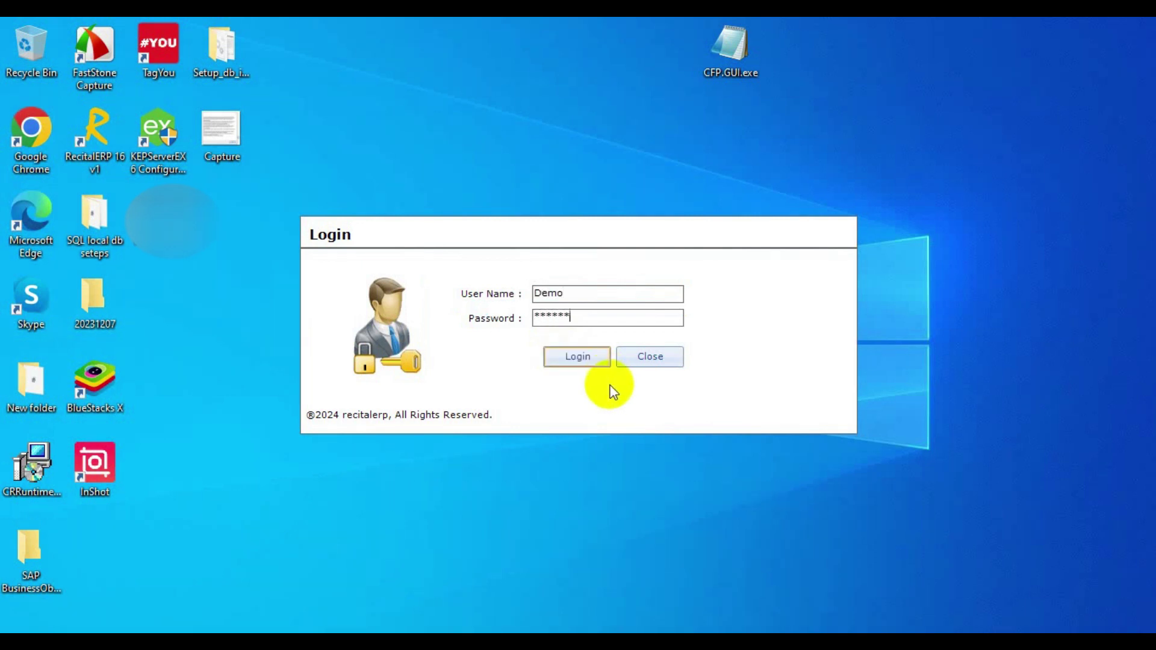
click(581, 361)
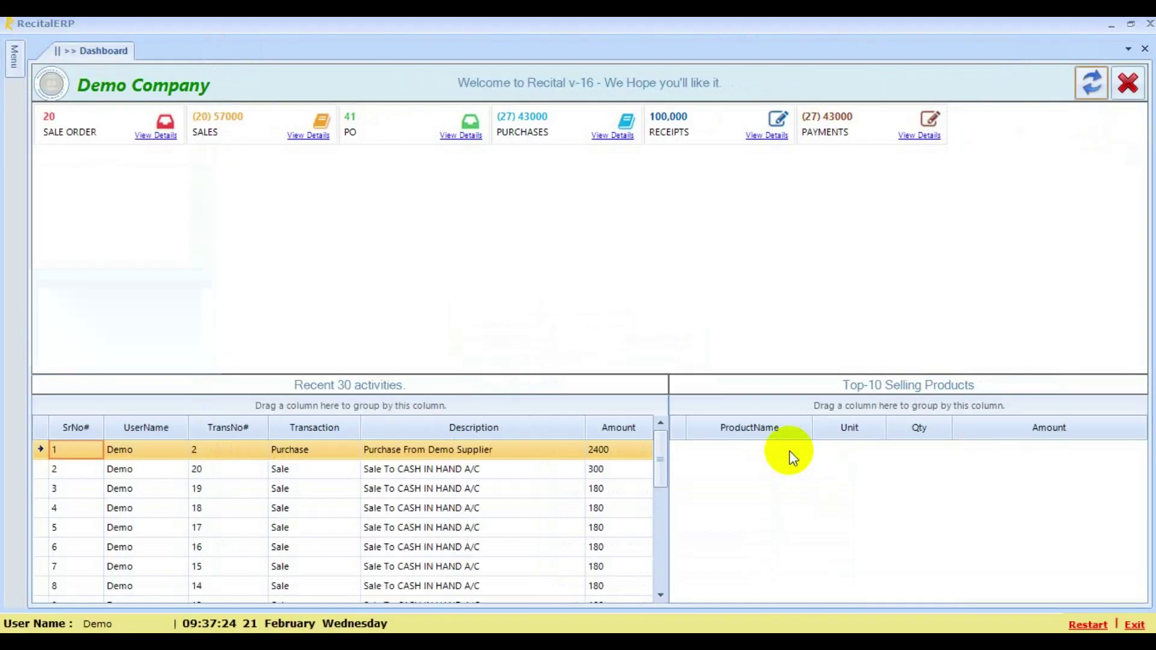
click(12, 60)
key(Return)
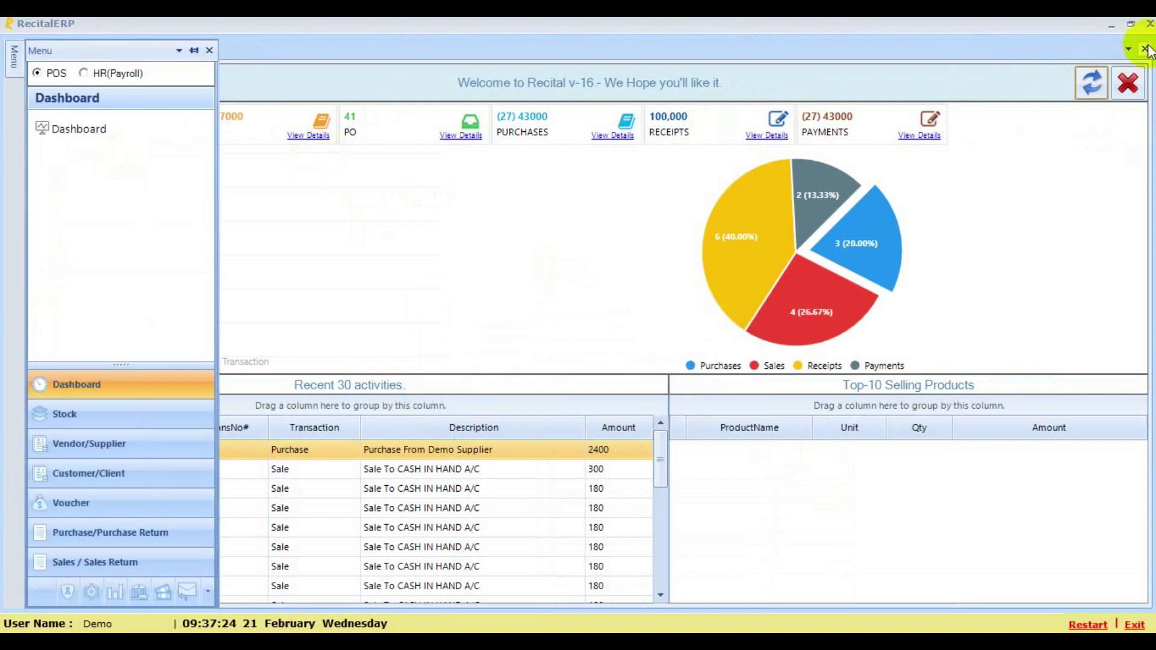